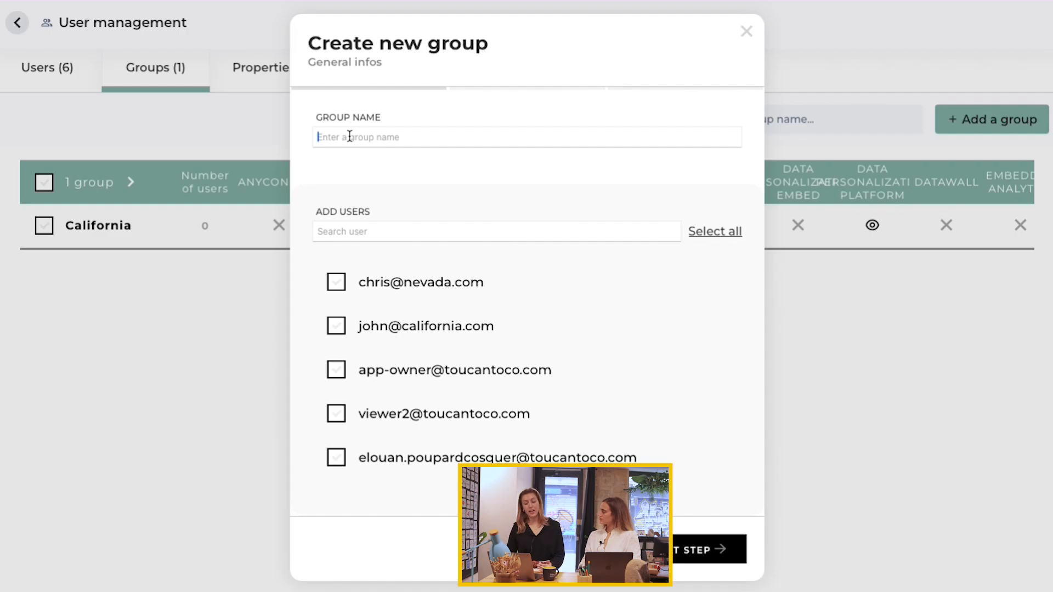
Step: Name the new group Nevada and continue to its privileges
type("Nevada")
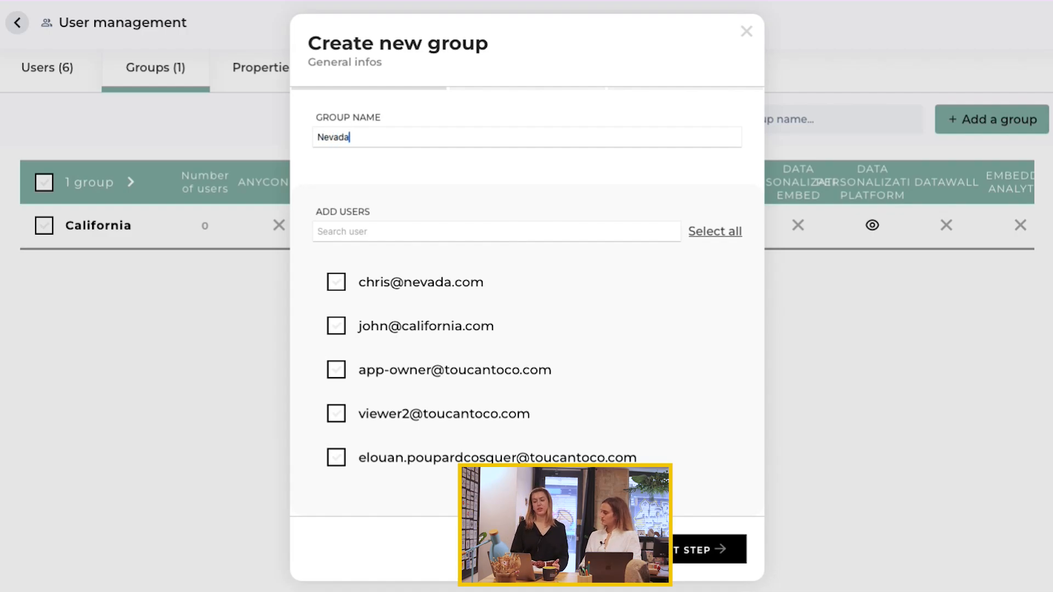
left_click(682, 556)
Step: Grant the group Viewer access to the DATA PERSONALIZATION PLATFORM application and continue
scroll(491, 340, "down", 3)
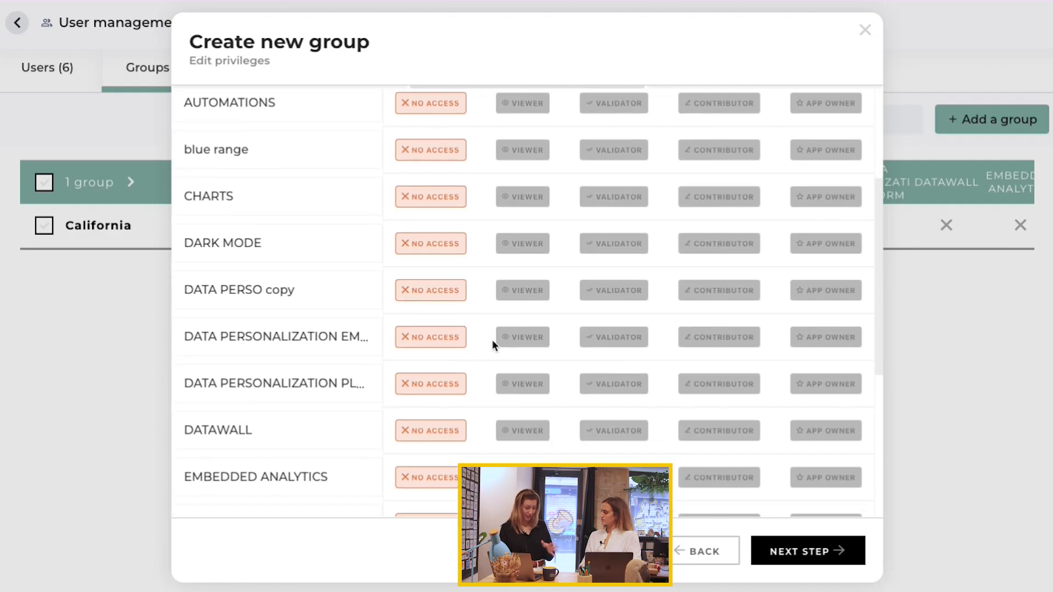
left_click(524, 383)
left_click(802, 562)
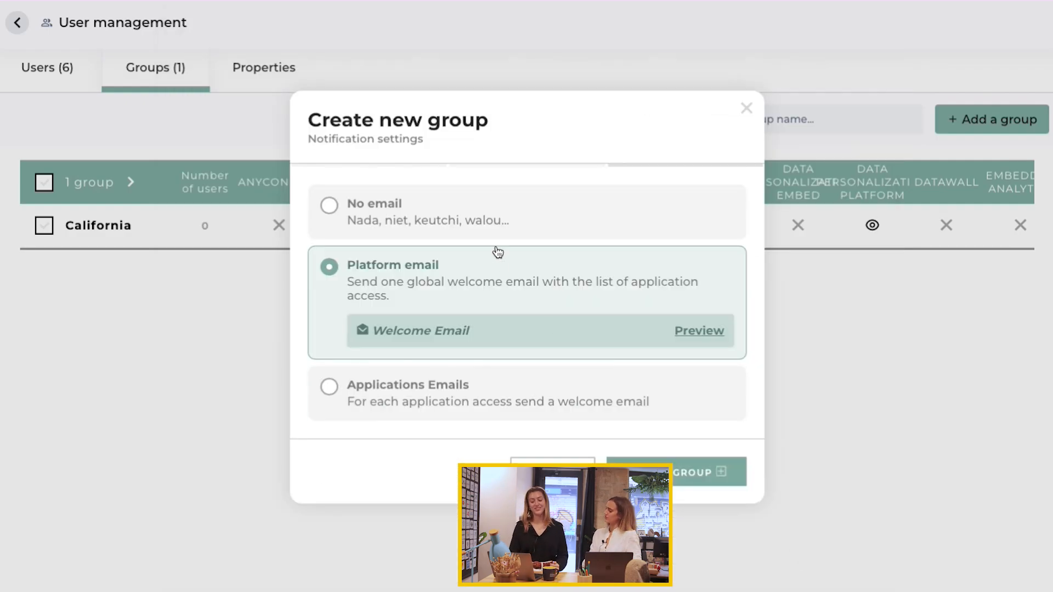
Step: Choose no email notification and create the group
left_click(493, 235)
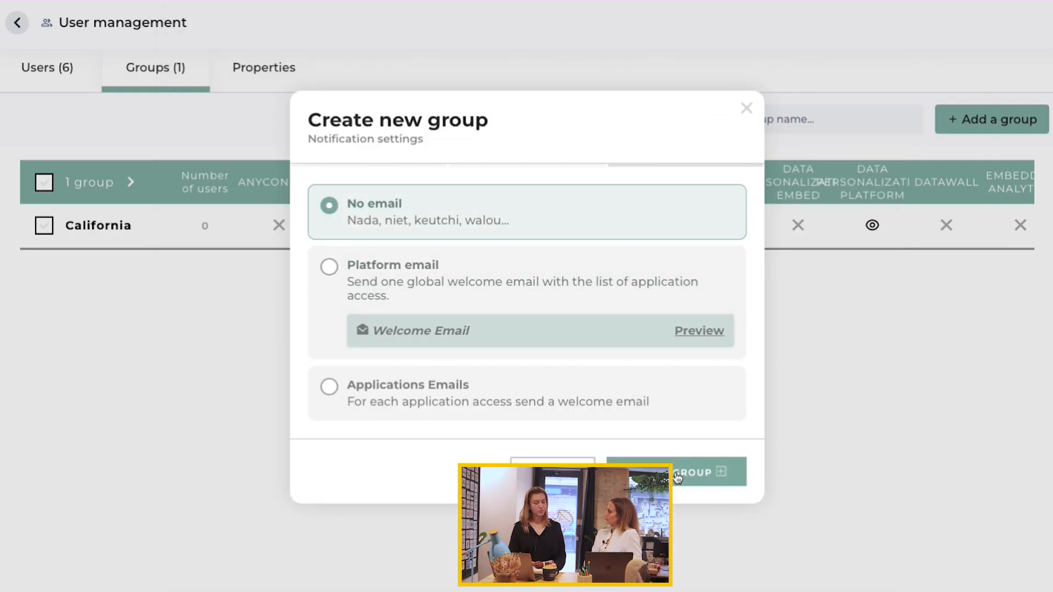
left_click(678, 475)
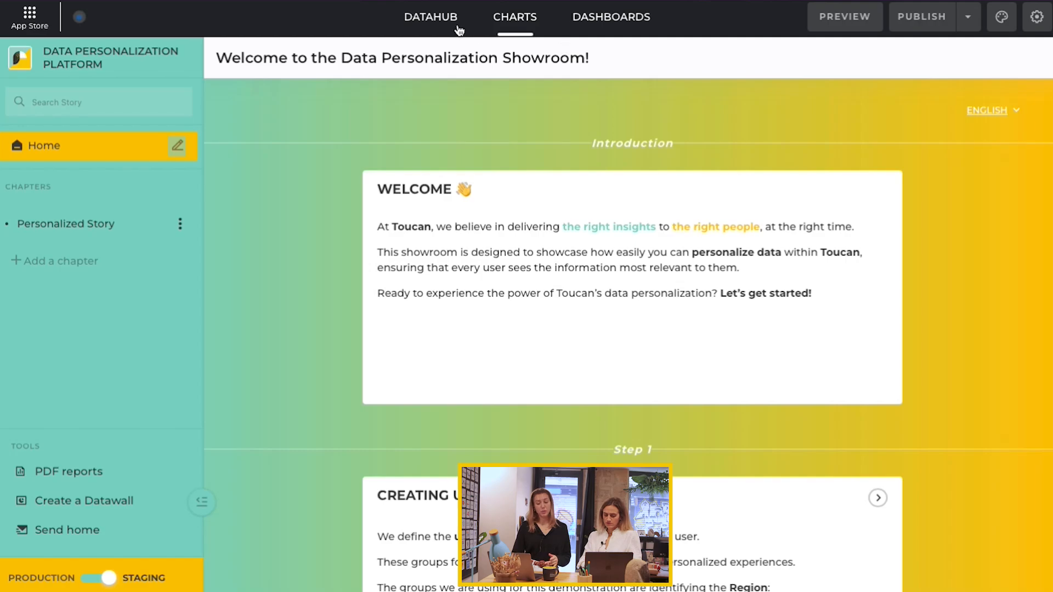
Step: In the data hub, set the raw_data dataset's default permission so users can't view any row
left_click(431, 17)
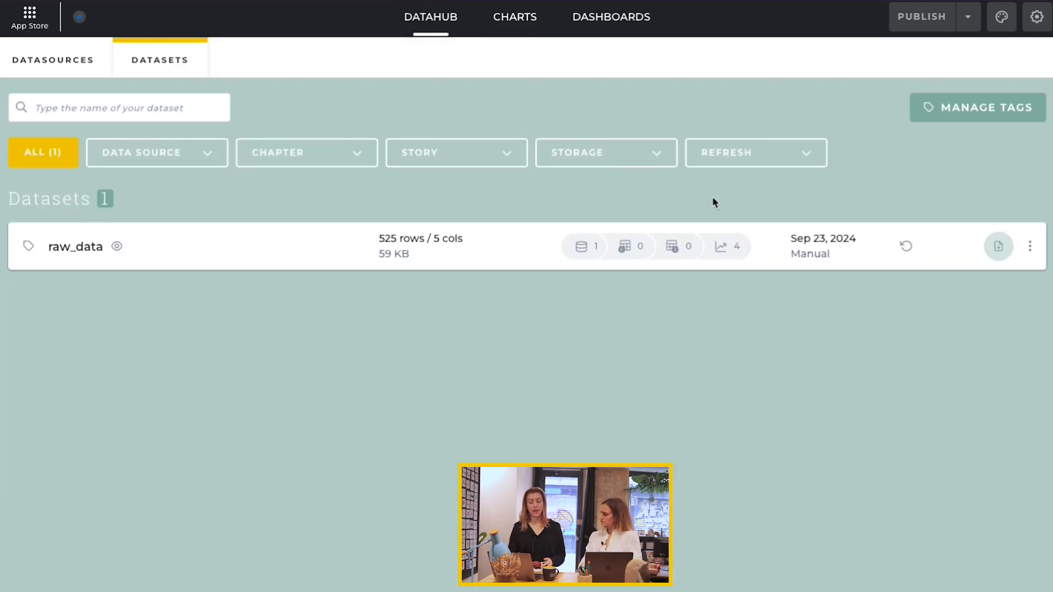
left_click(1031, 246)
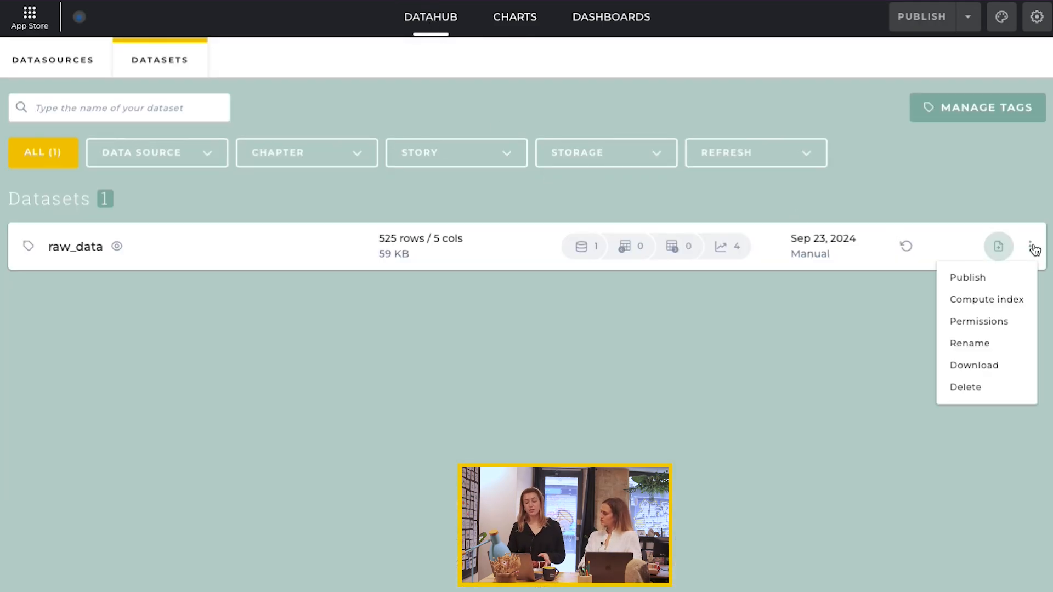
left_click(998, 329)
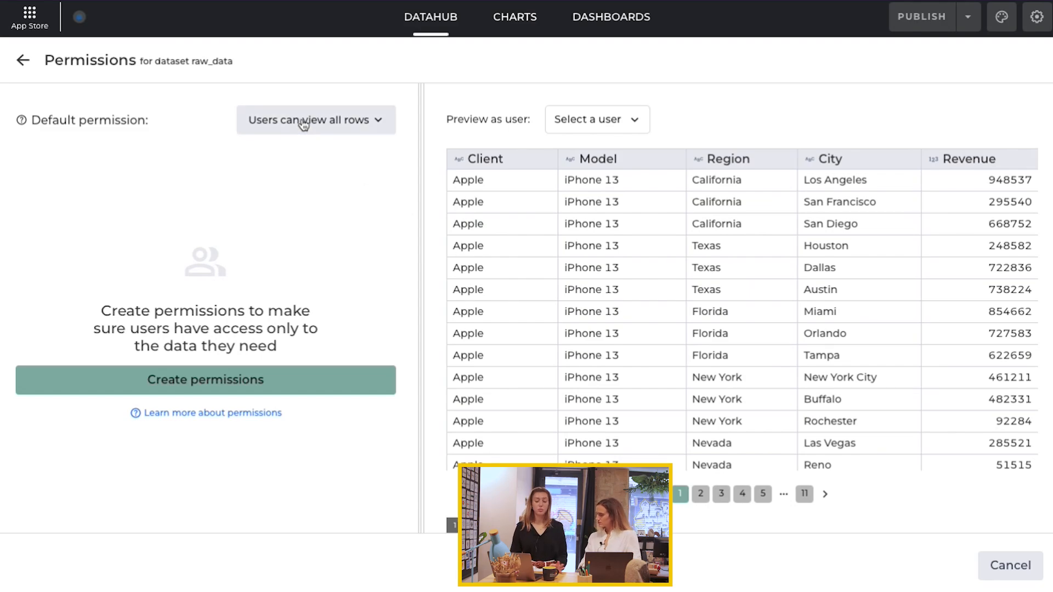
left_click(303, 124)
left_click(321, 191)
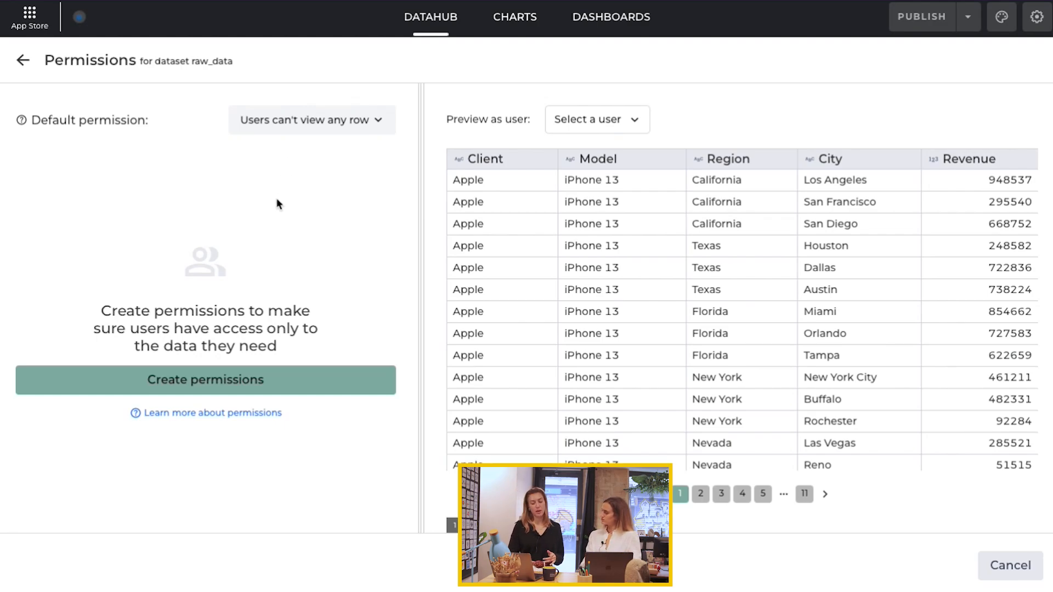
Step: Add a permission letting ANY GROUP (All Users) view specific rows of the dataset
left_click(241, 383)
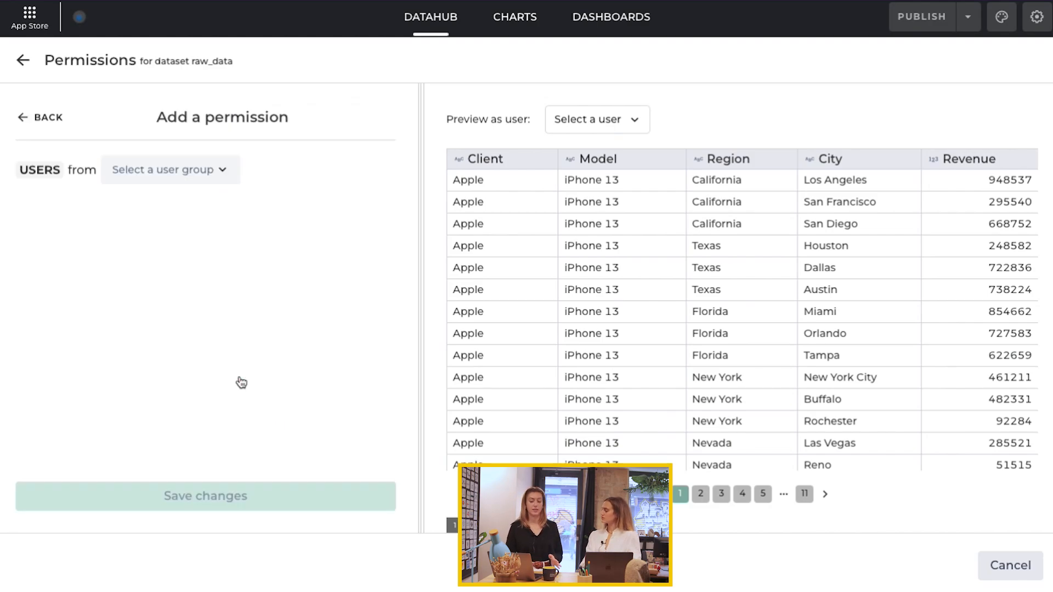
left_click(175, 175)
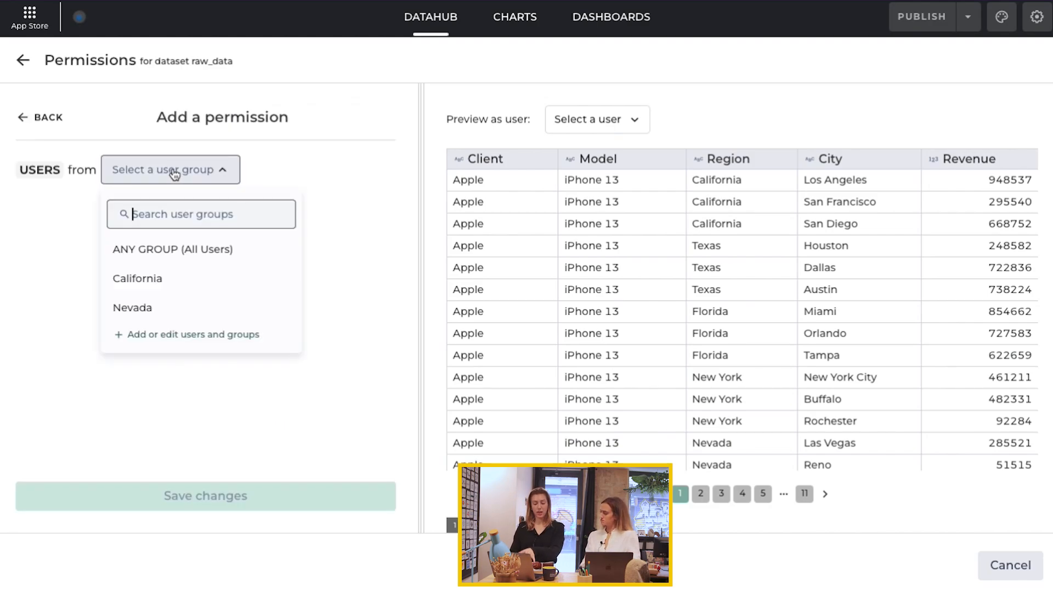
left_click(211, 251)
left_click(151, 221)
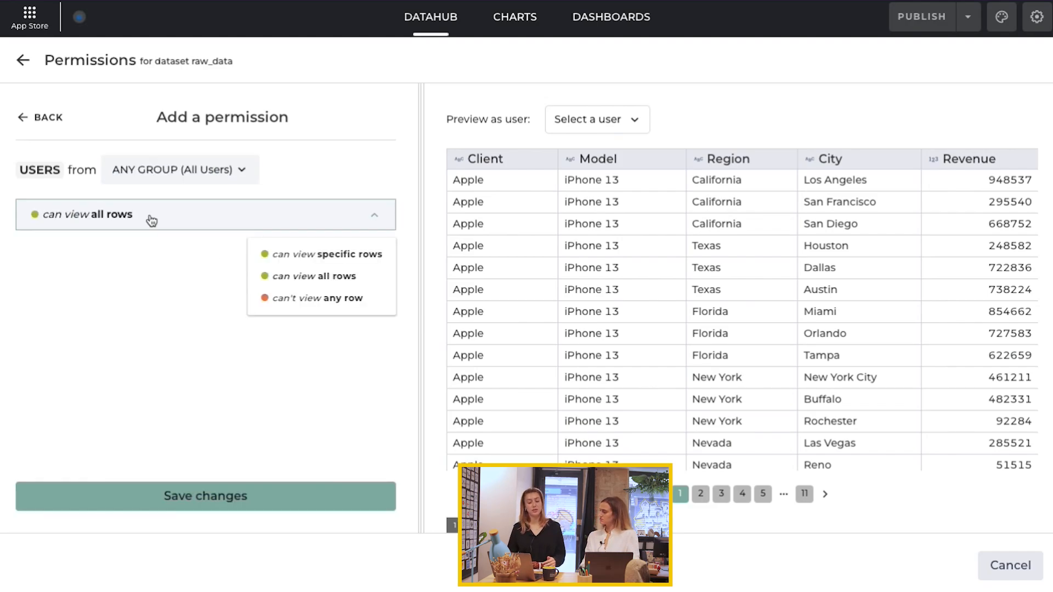
left_click(313, 255)
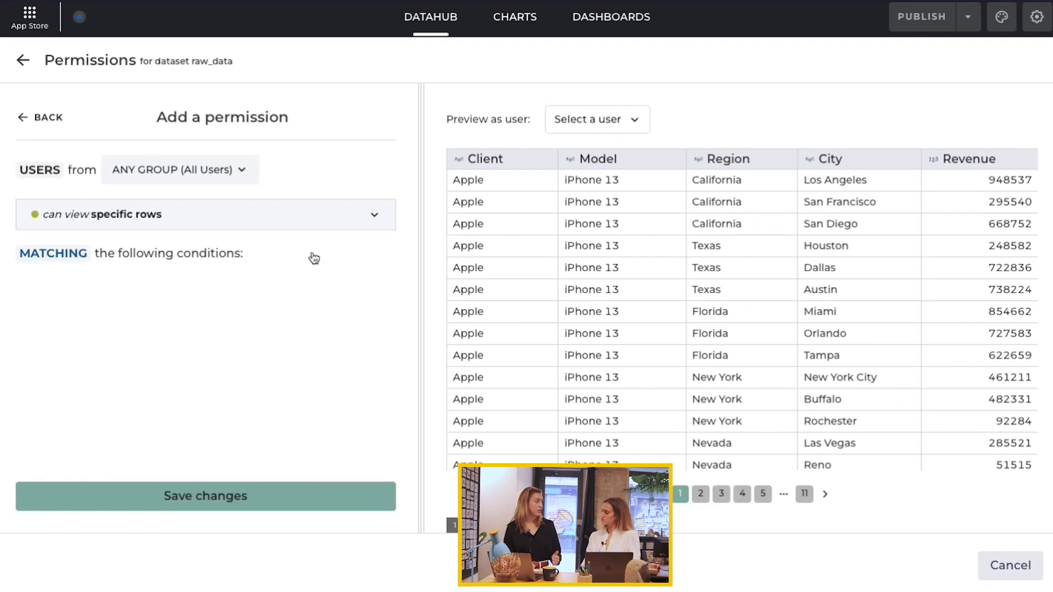
Step: Add a condition where Region is one of the user's groups variable, and save the permission
left_click(49, 290)
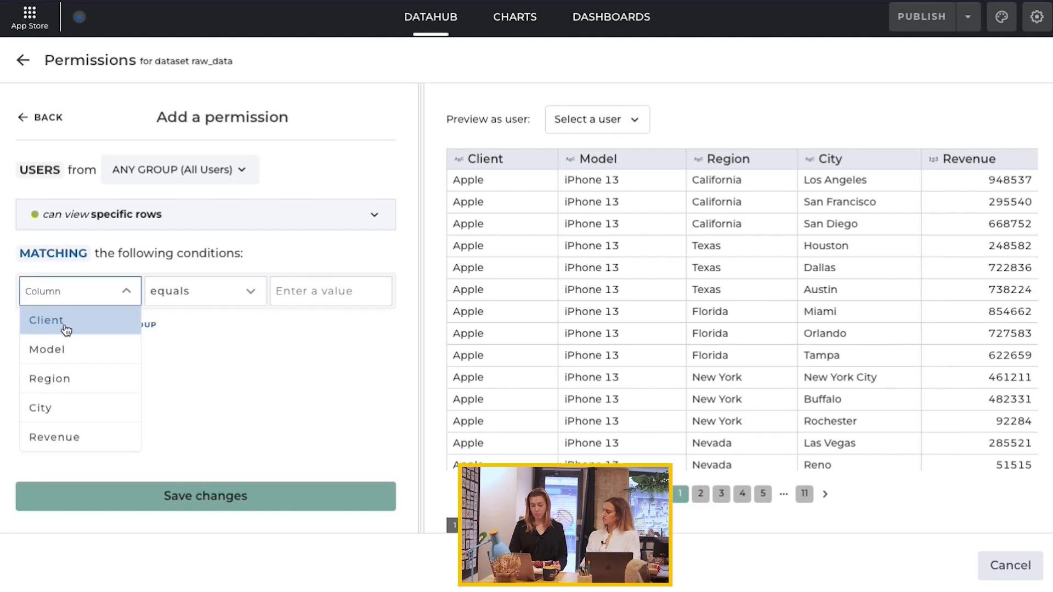
left_click(80, 379)
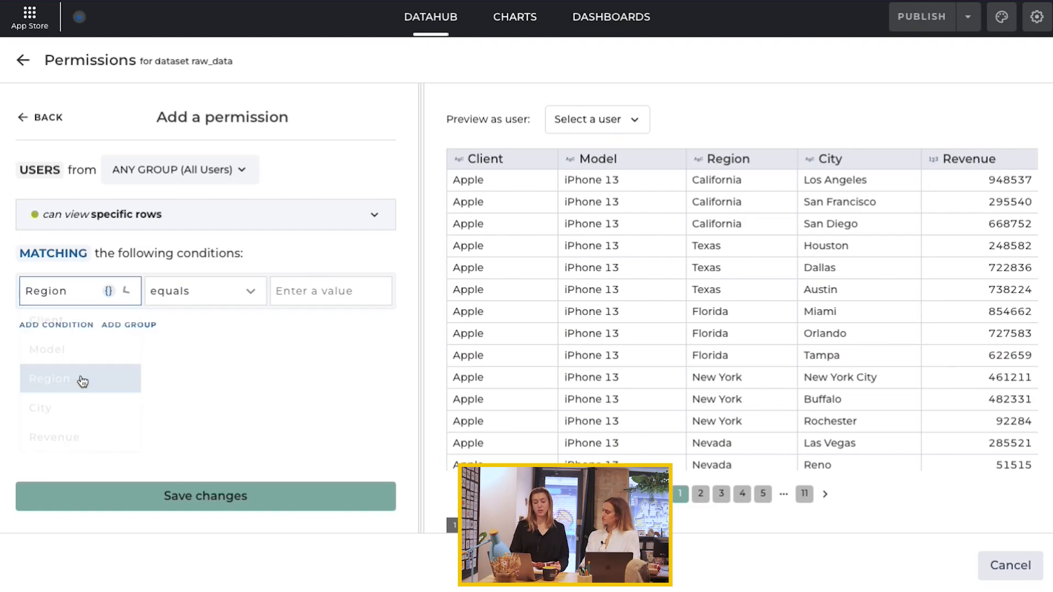
left_click(222, 292)
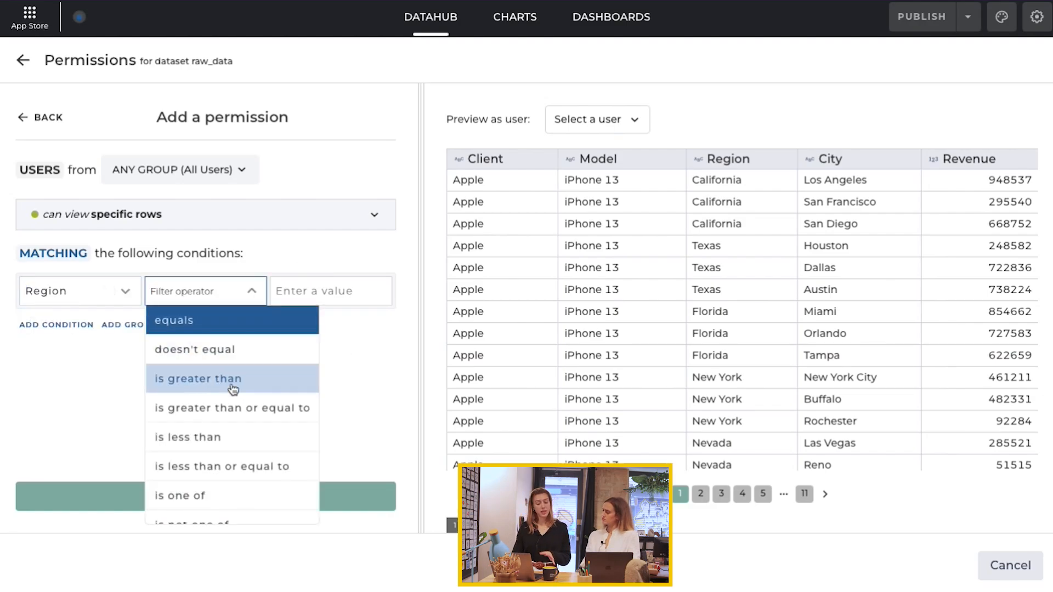
left_click(268, 496)
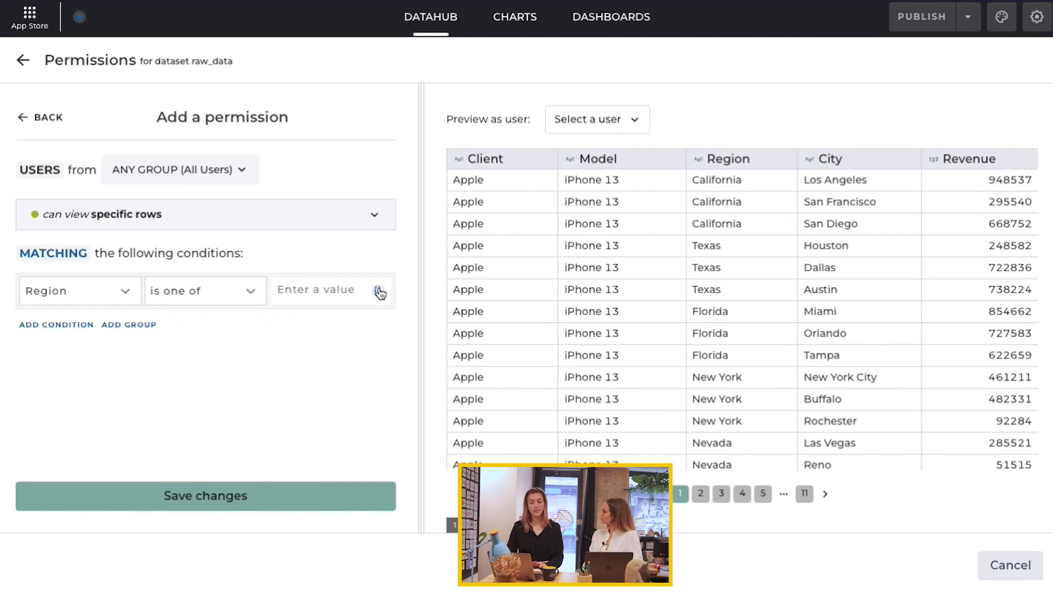
left_click(379, 293)
scroll(374, 400, "down", 10)
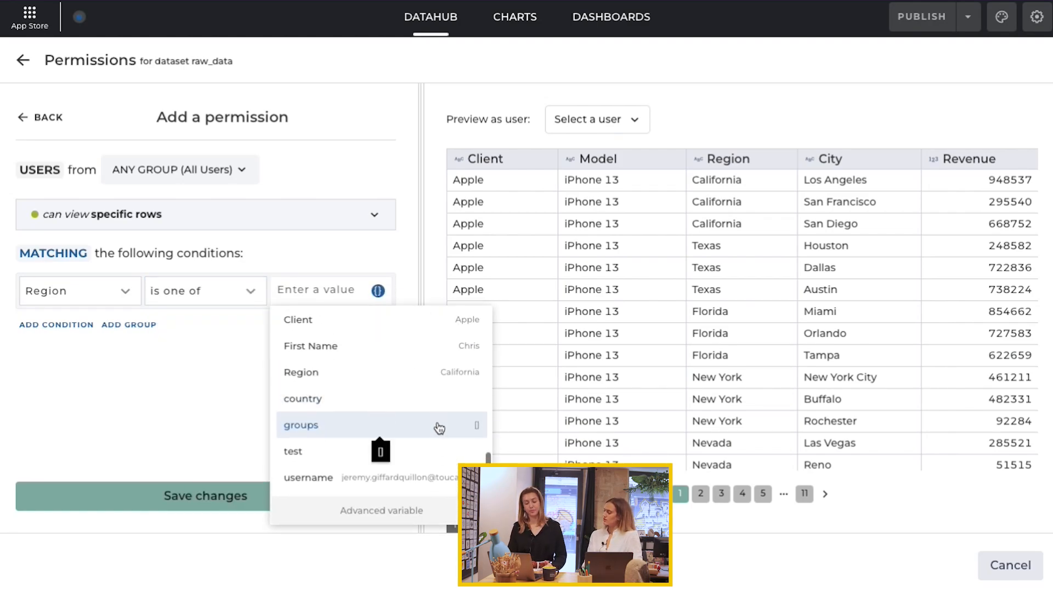
left_click(439, 428)
left_click(212, 500)
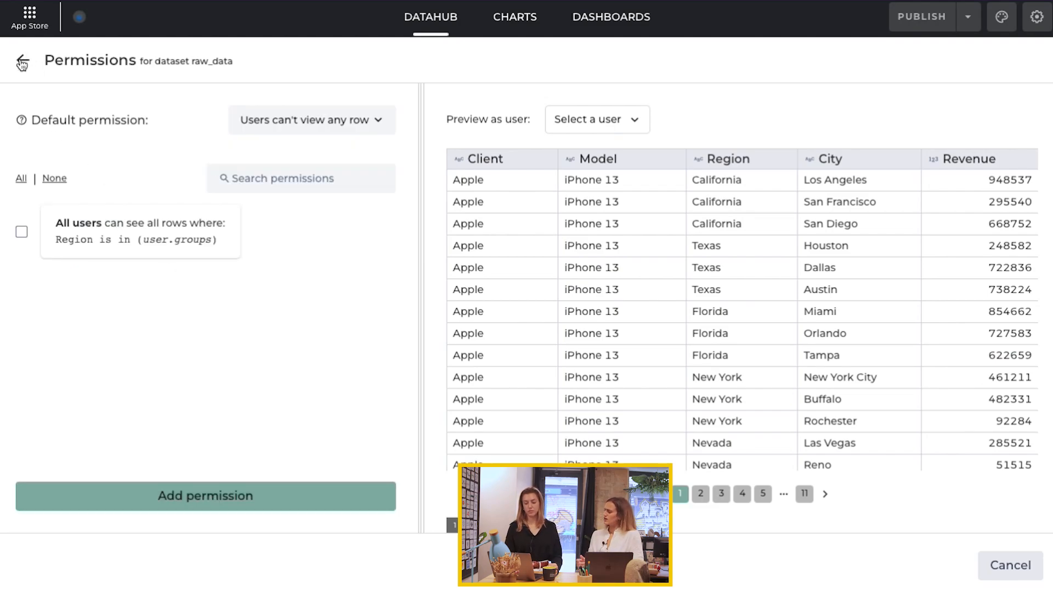
Step: Start a Leaderboard chart in Incredible story based on the raw_data dataset
left_click(22, 62)
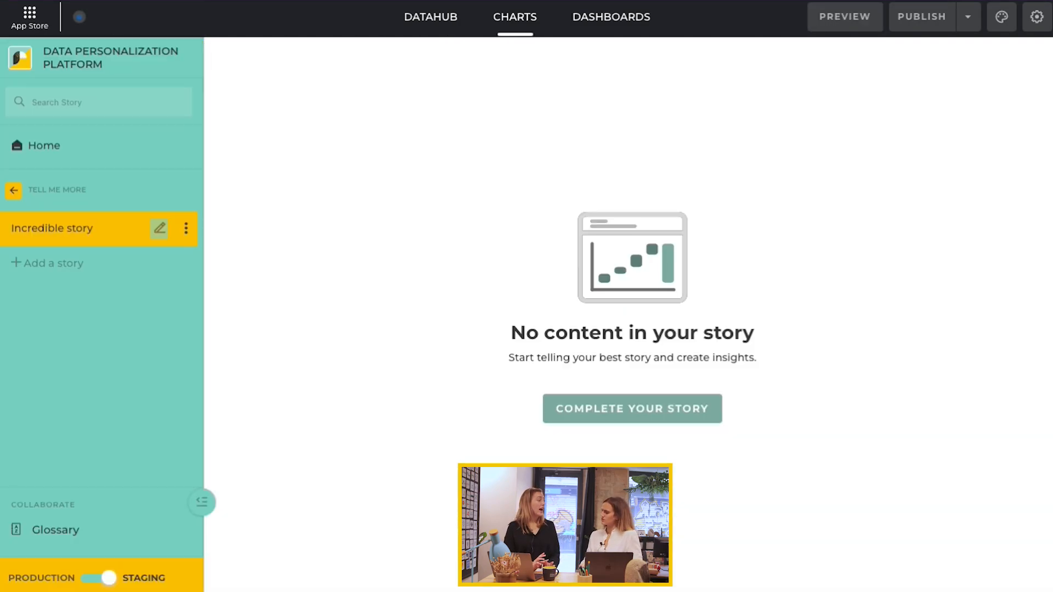
left_click(644, 416)
left_click(537, 373)
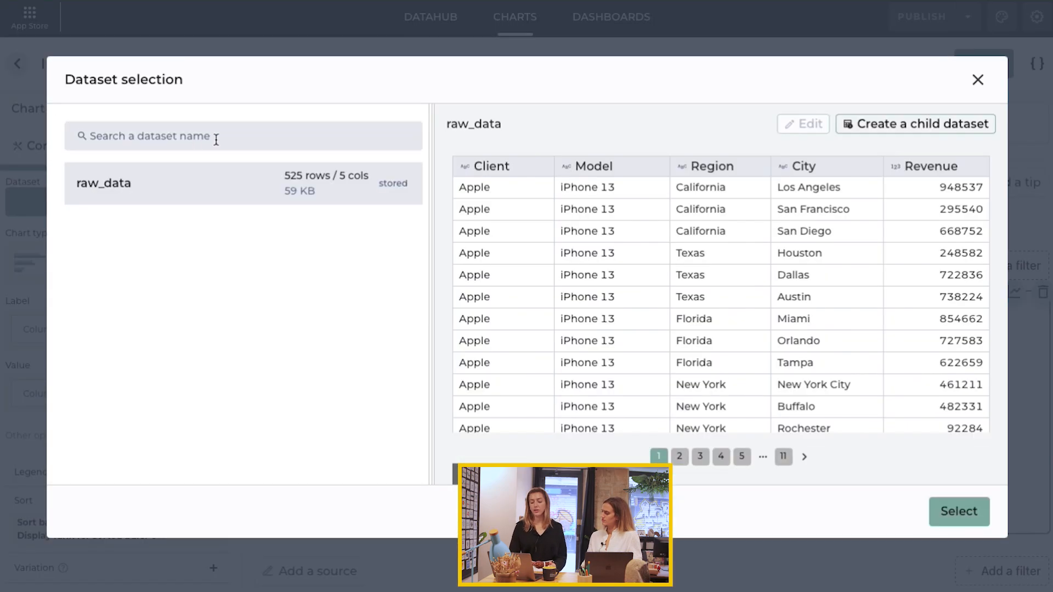
left_click(934, 512)
Step: Set the leaderboard's label to Client and choose its value column
left_click(135, 349)
left_click(137, 403)
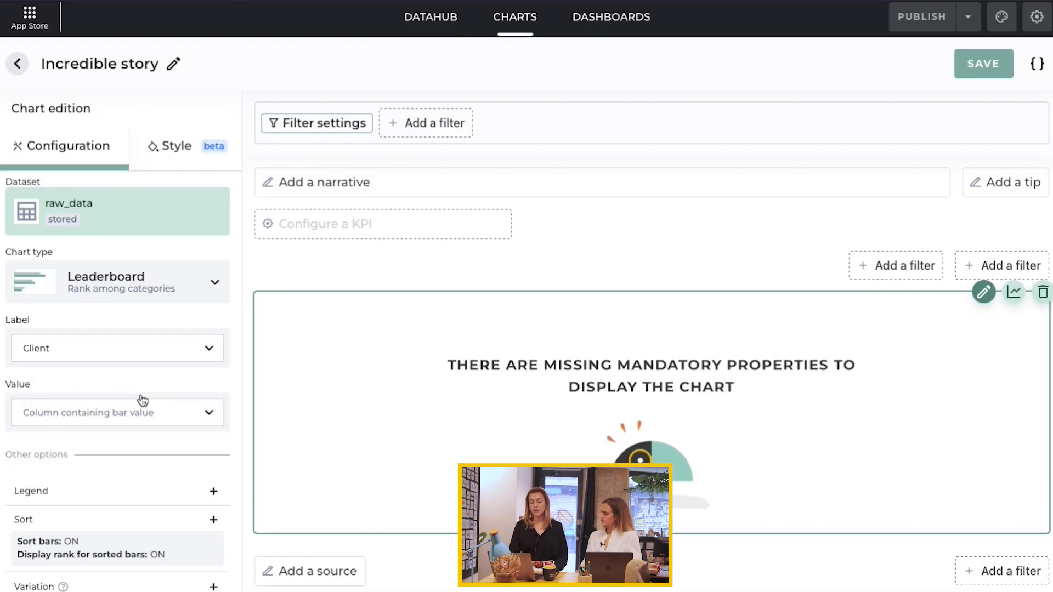
left_click(137, 412)
left_click(50, 463)
Step: Add a dropdown filter on raw_data's City column, named City
left_click(428, 122)
left_click(449, 198)
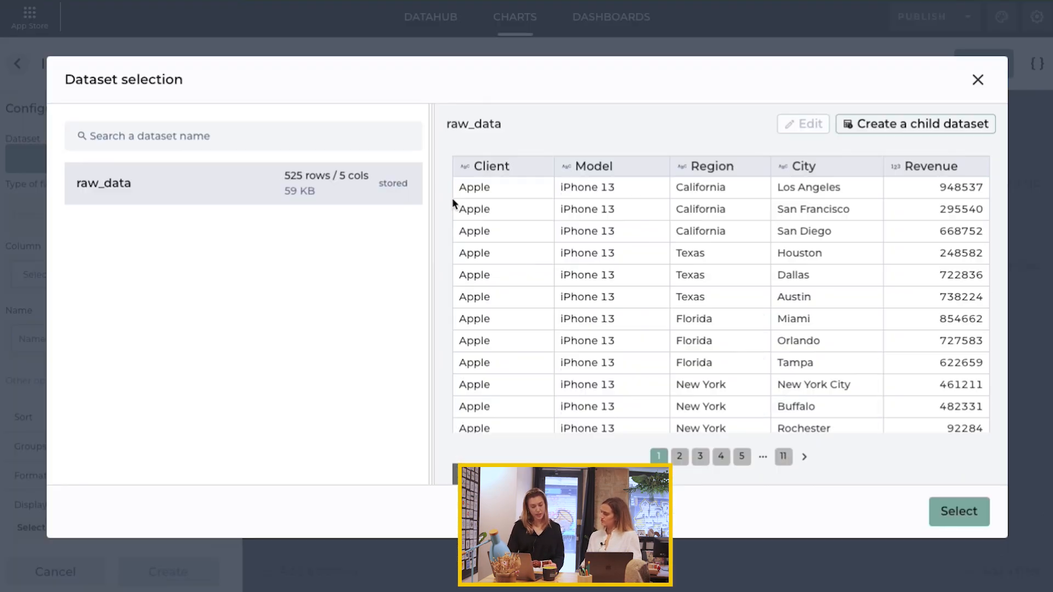
left_click(939, 511)
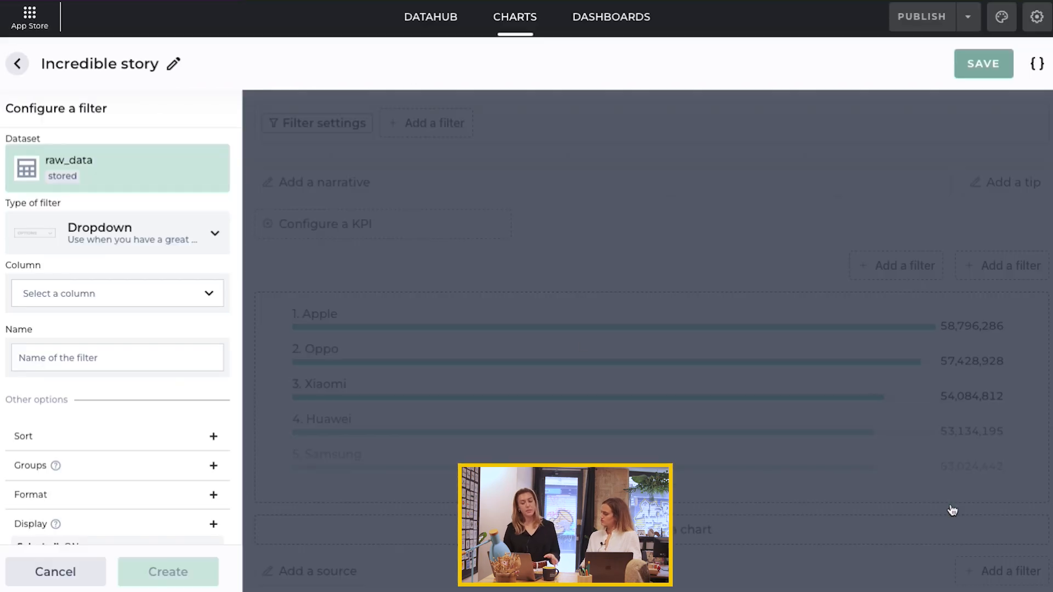
left_click(98, 293)
left_click(100, 324)
left_click(99, 364)
type("C")
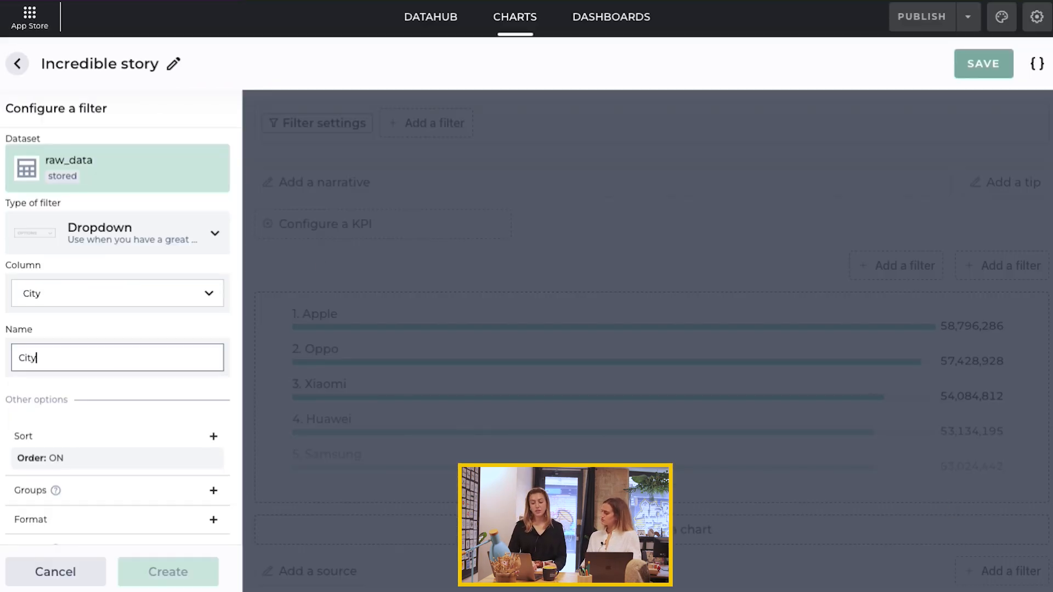
type("ity")
left_click(169, 572)
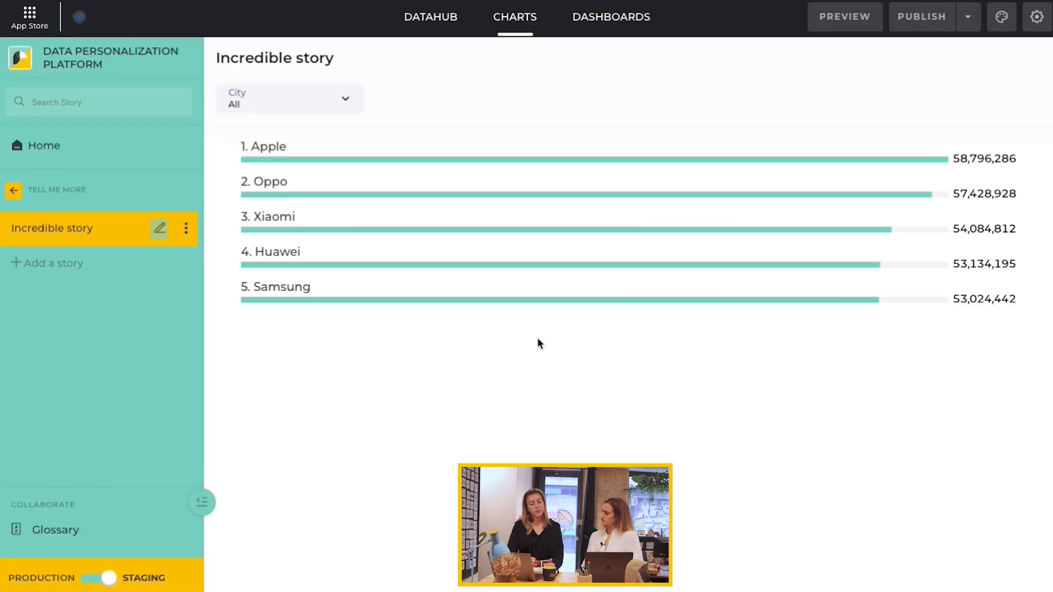
Step: Preview the app as a custom user belonging to the California group
left_click(842, 20)
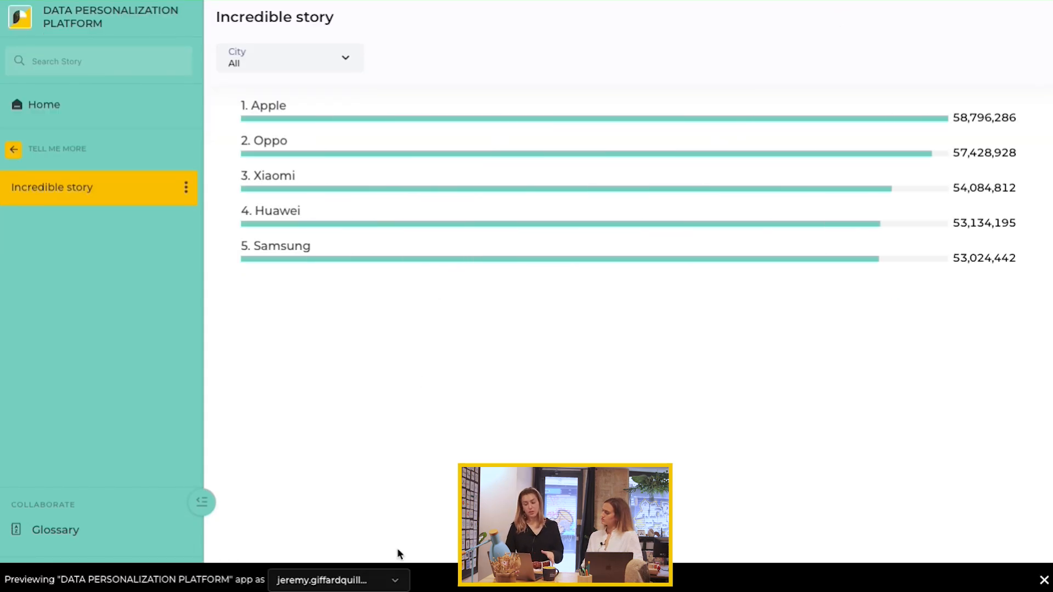
left_click(353, 579)
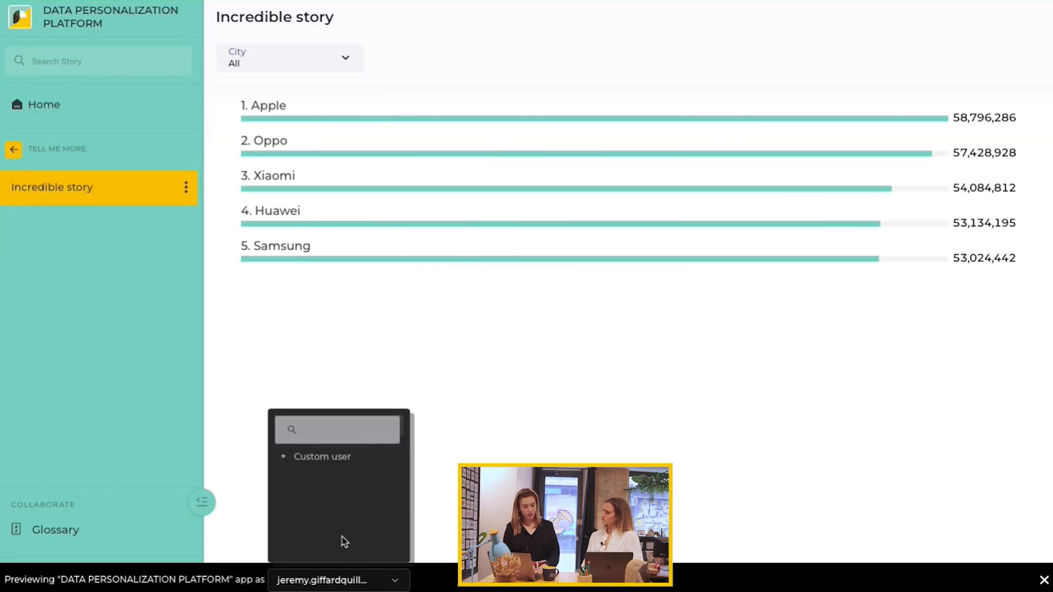
scroll(342, 542, "down", 10)
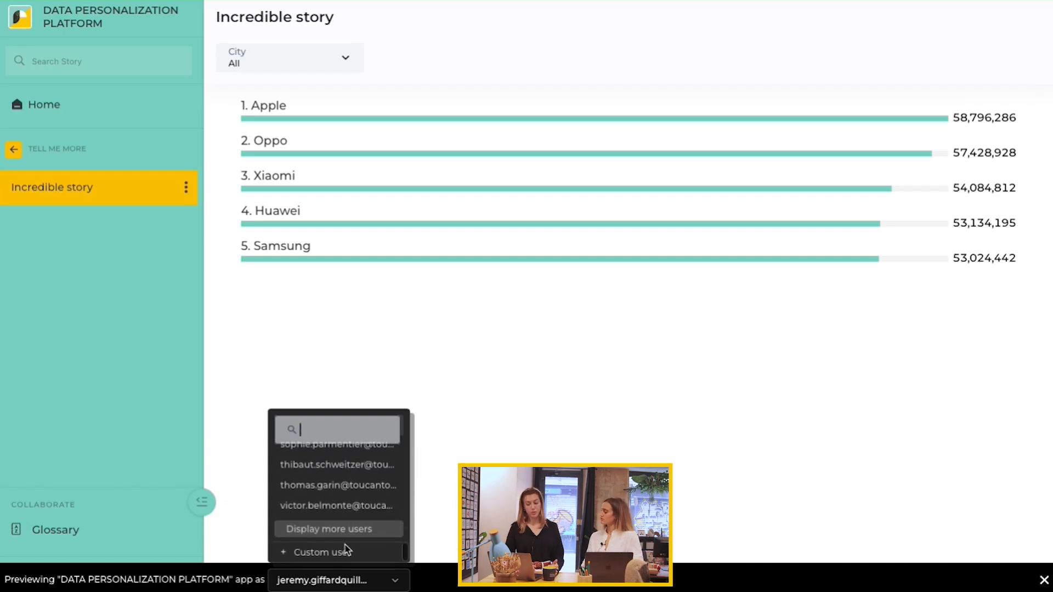
left_click(345, 554)
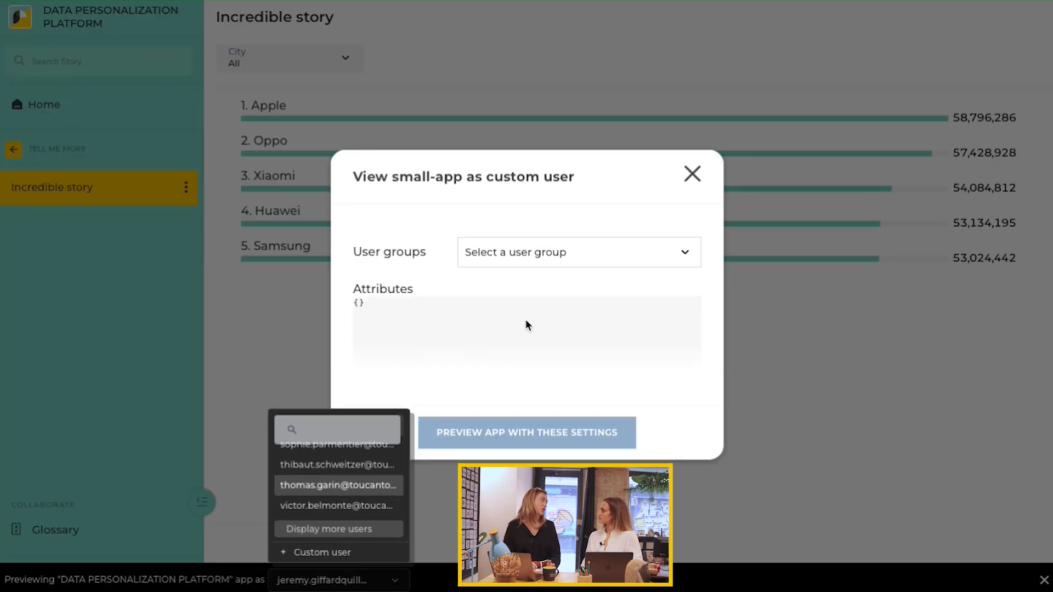
left_click(521, 255)
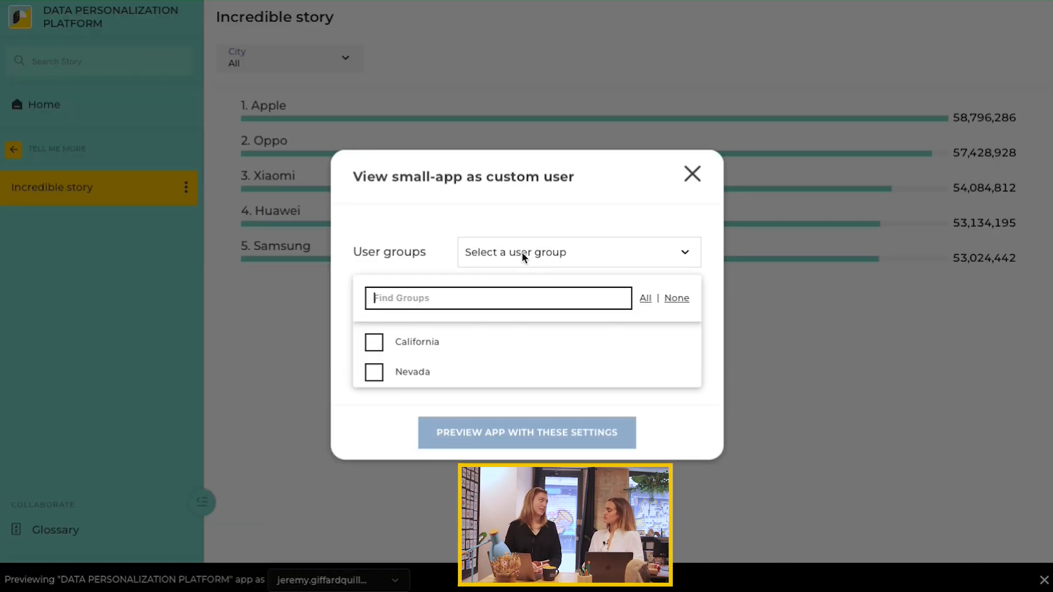
left_click(399, 343)
left_click(485, 431)
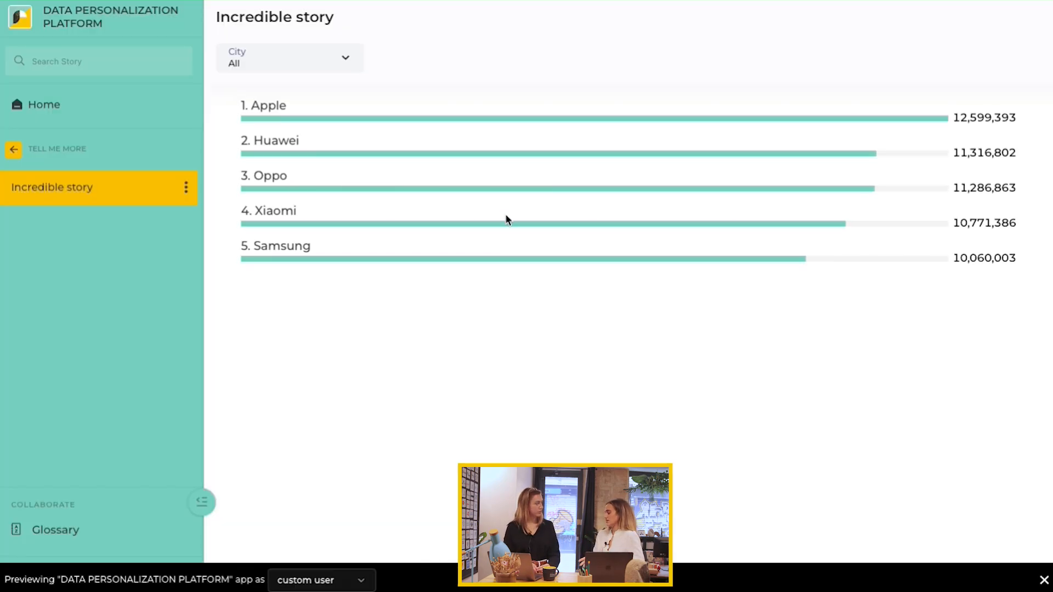
left_click(301, 61)
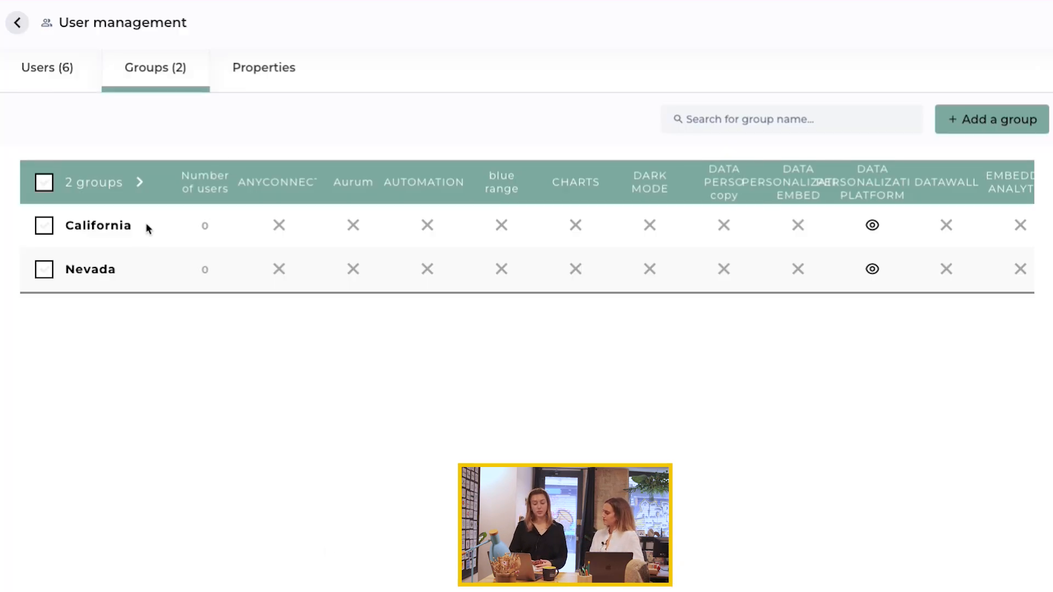
Step: Add the California user account to the California group's members
left_click(75, 228)
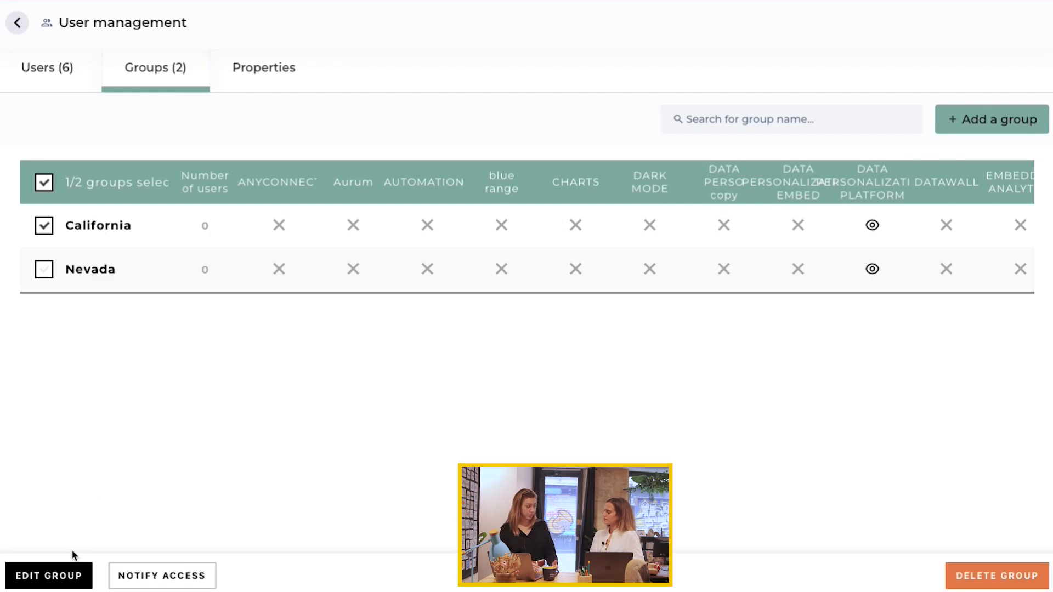
left_click(49, 576)
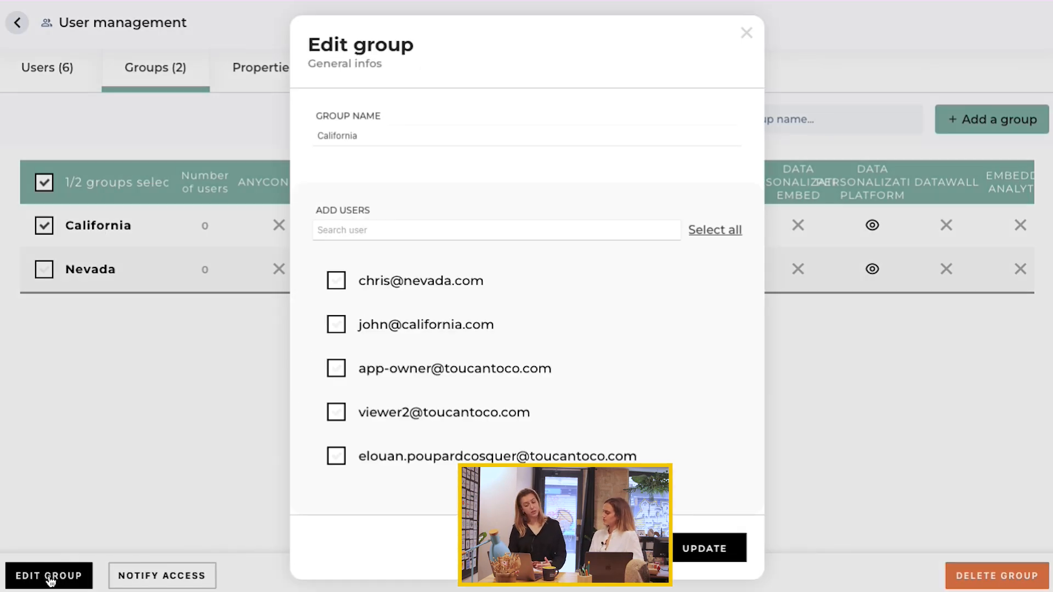
left_click(336, 328)
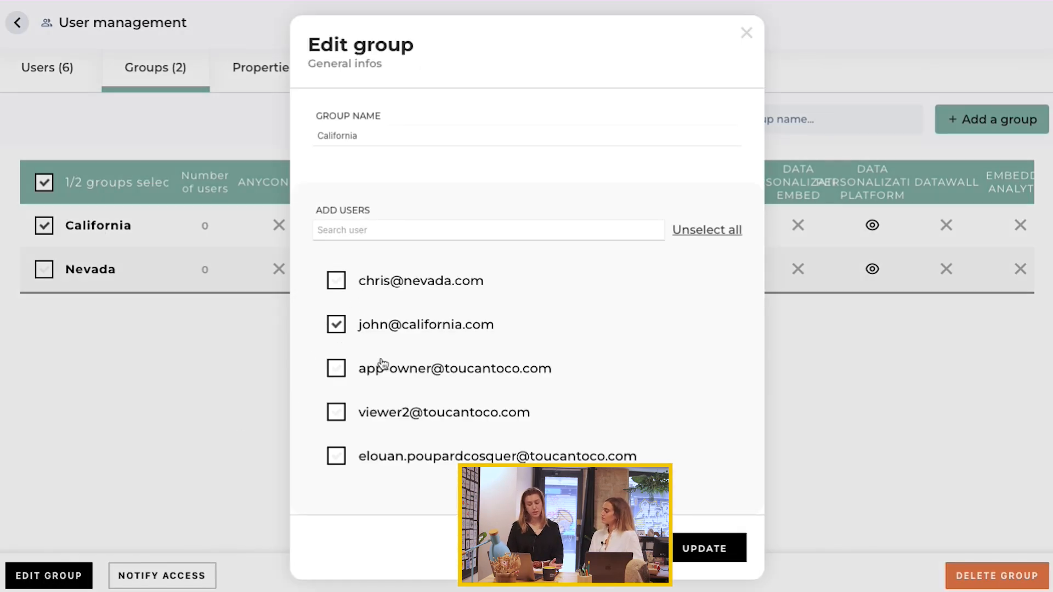
left_click(699, 557)
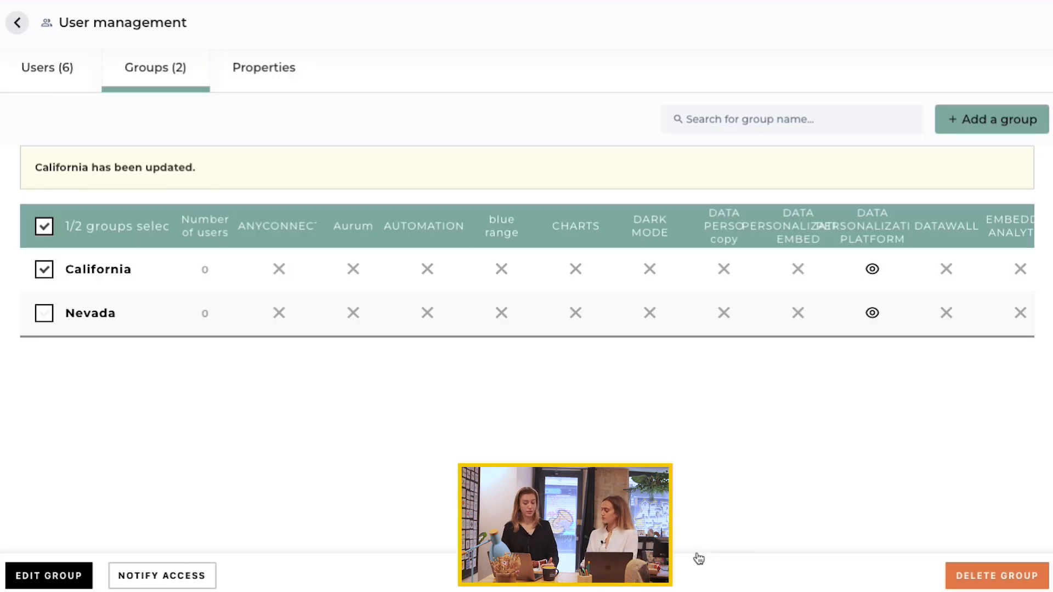
Step: Add the Nevada user account to the Nevada group's members
left_click(47, 273)
left_click(46, 314)
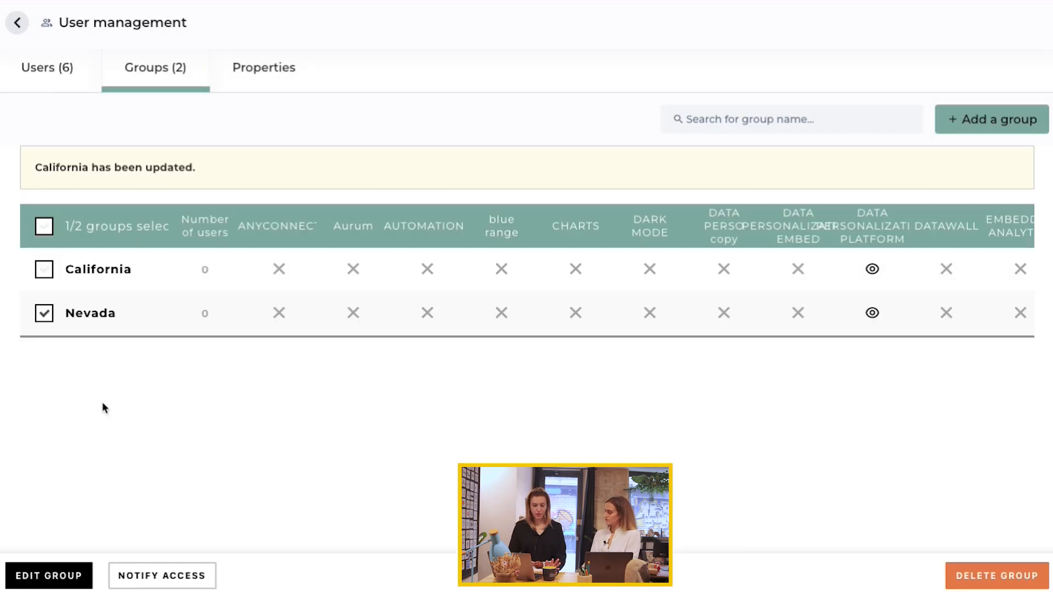
left_click(49, 575)
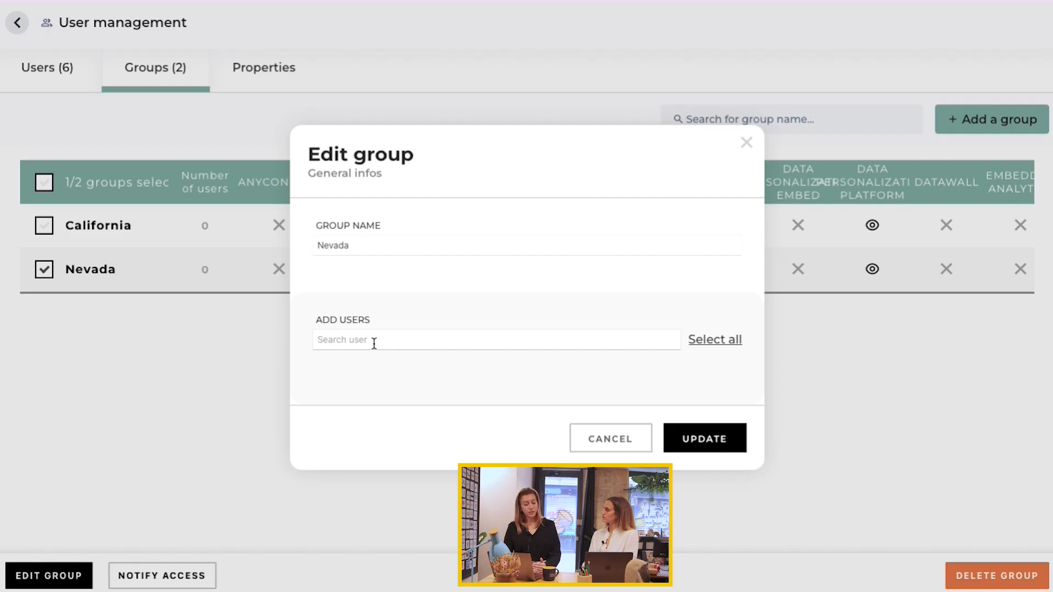
left_click(370, 280)
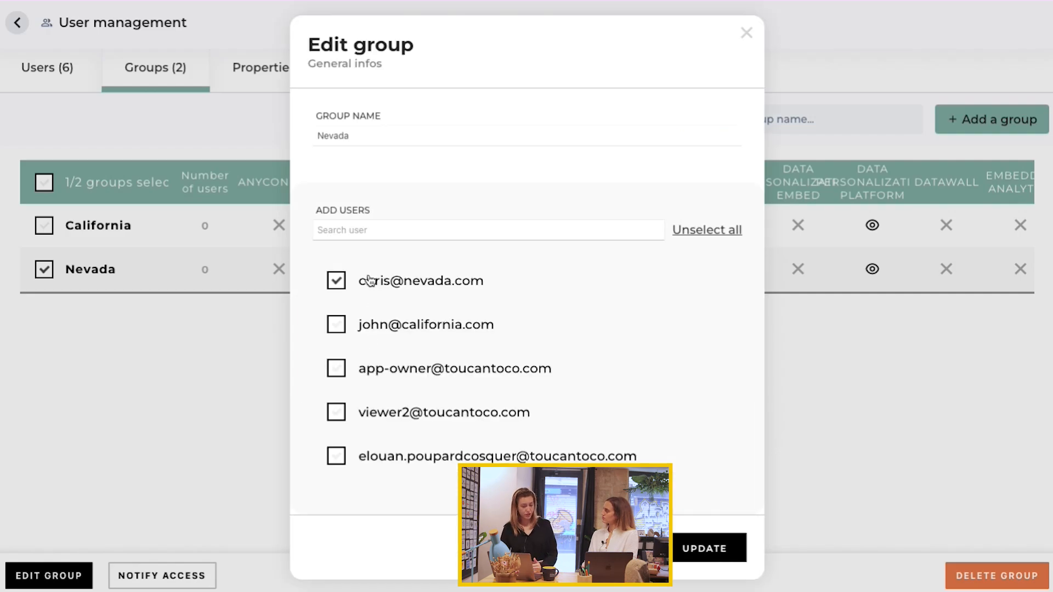
left_click(713, 537)
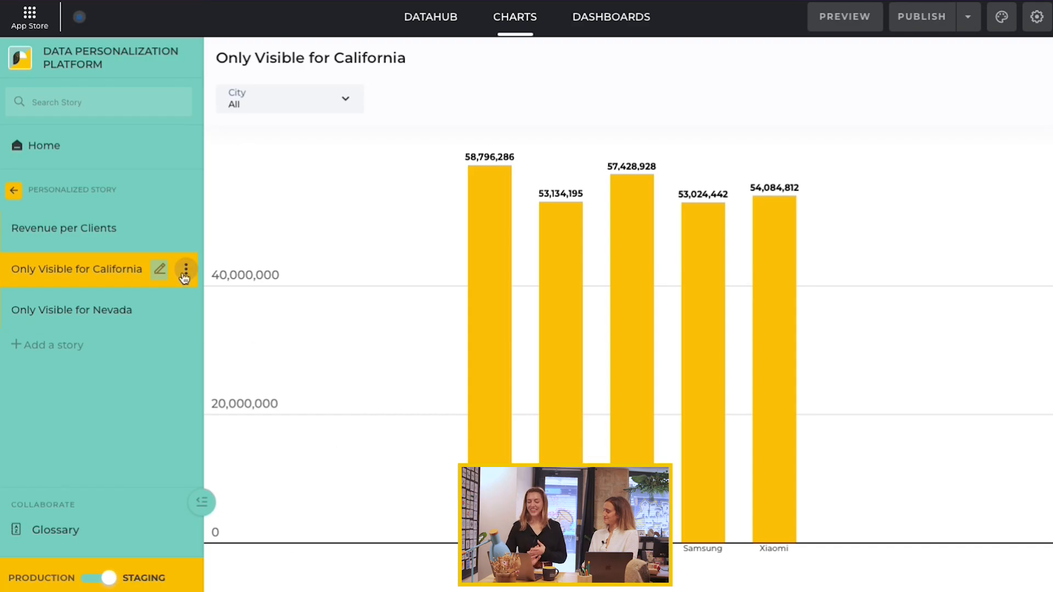
Step: Set the Only Visible for California story's visibility to Customized, restricted to the California user group
left_click(187, 271)
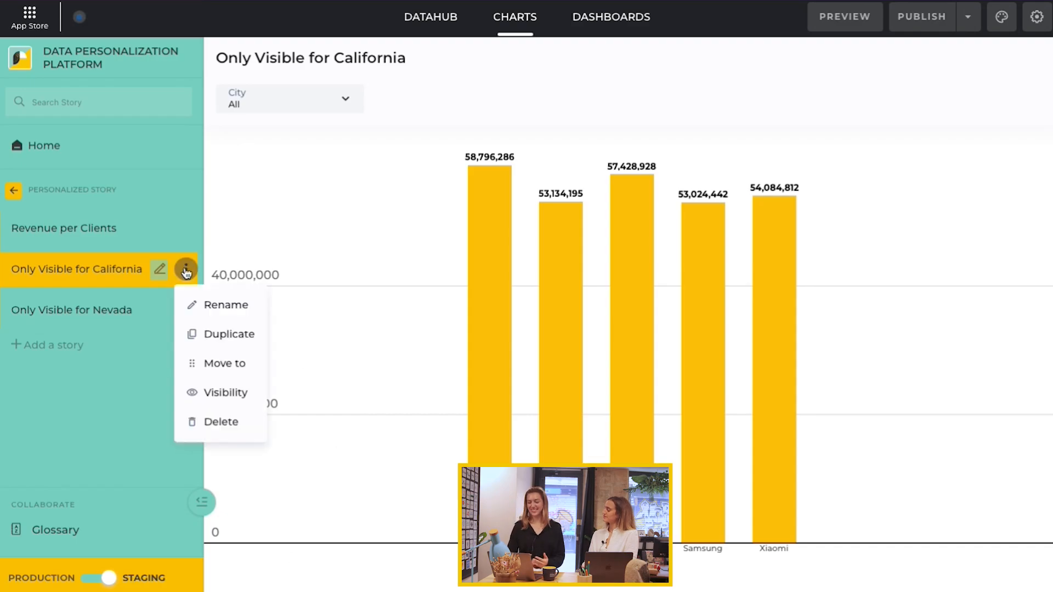
left_click(224, 394)
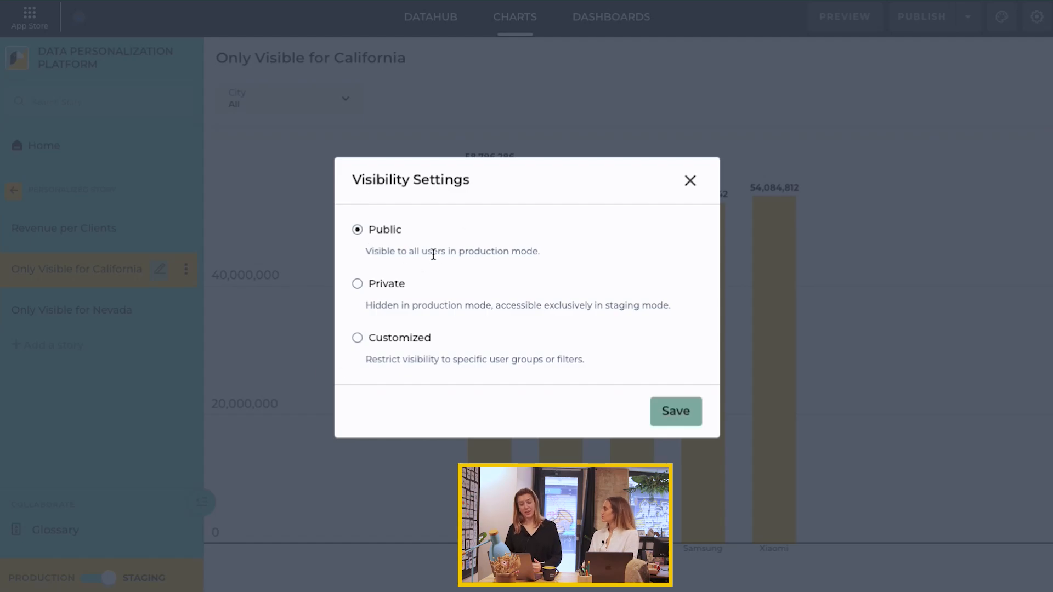
left_click(357, 338)
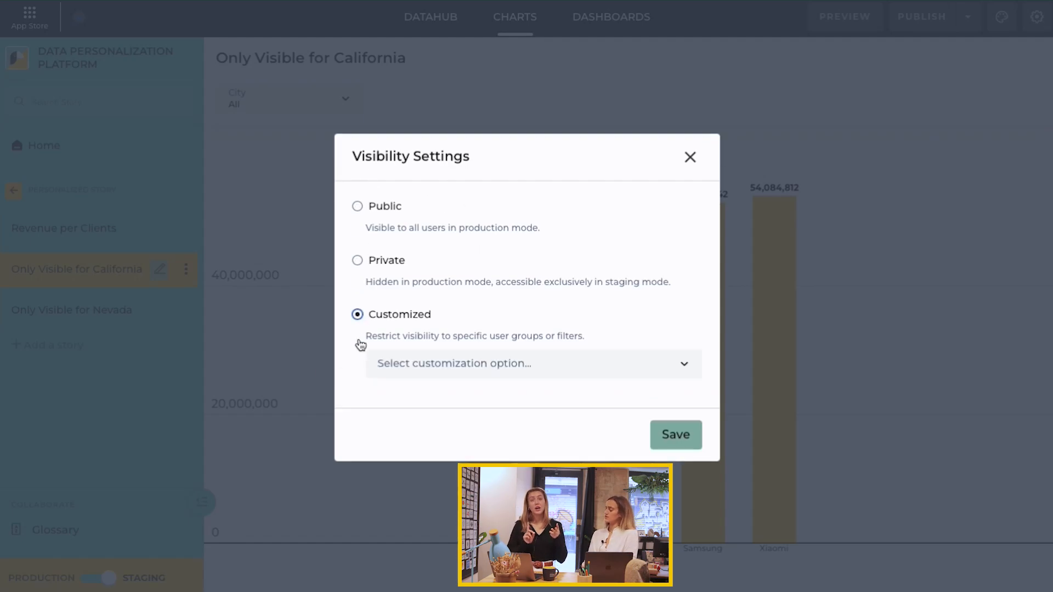
left_click(486, 367)
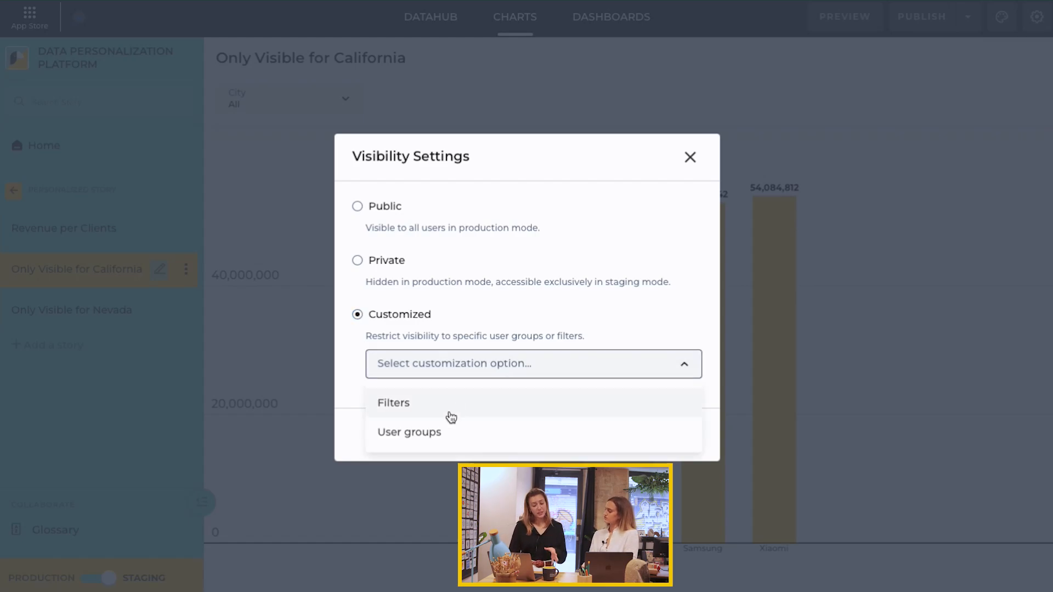
left_click(402, 433)
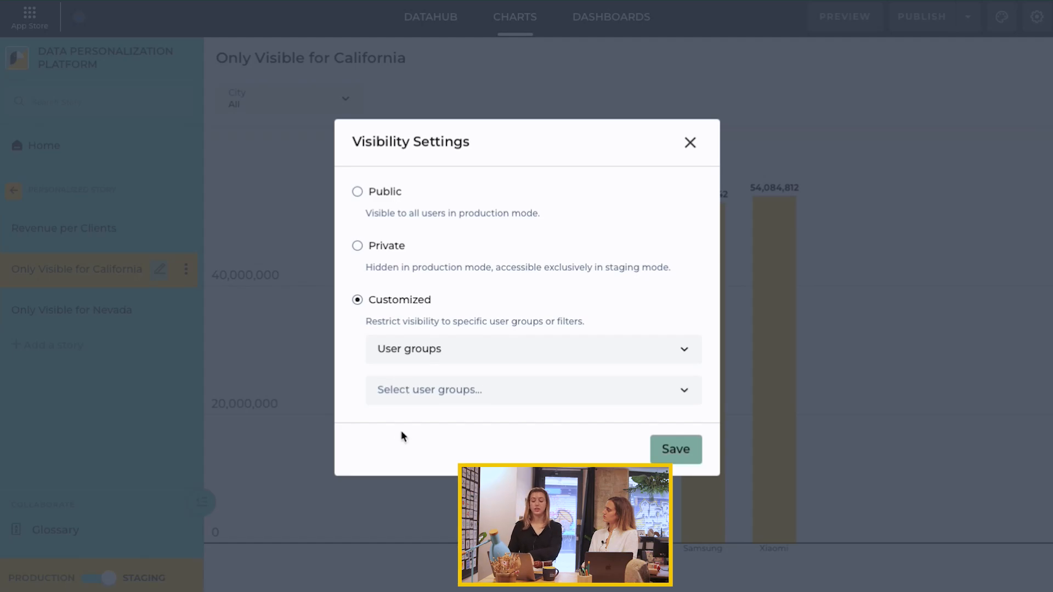
left_click(431, 396)
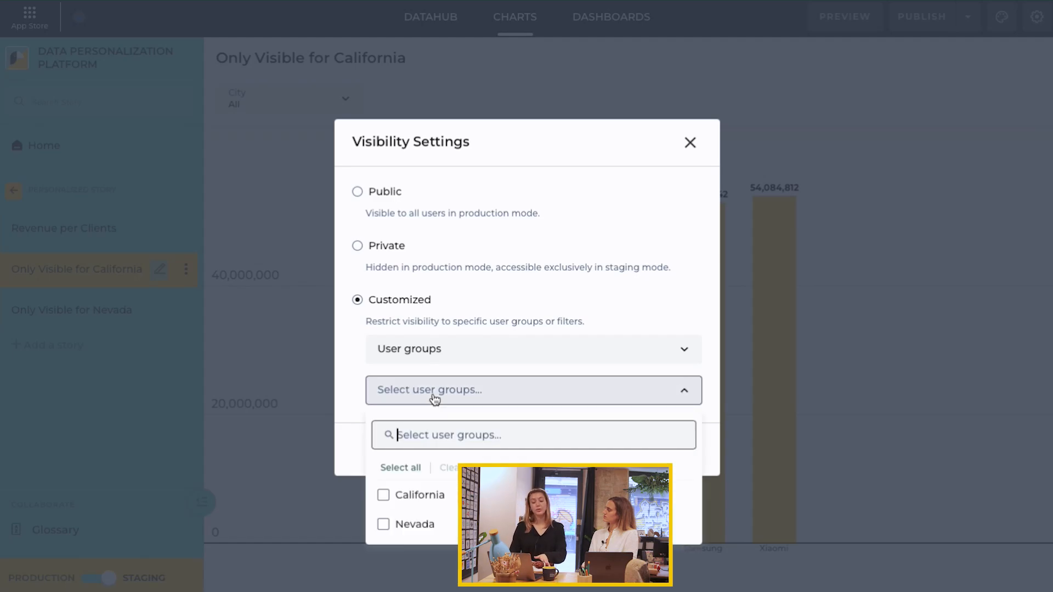
left_click(431, 493)
left_click(348, 416)
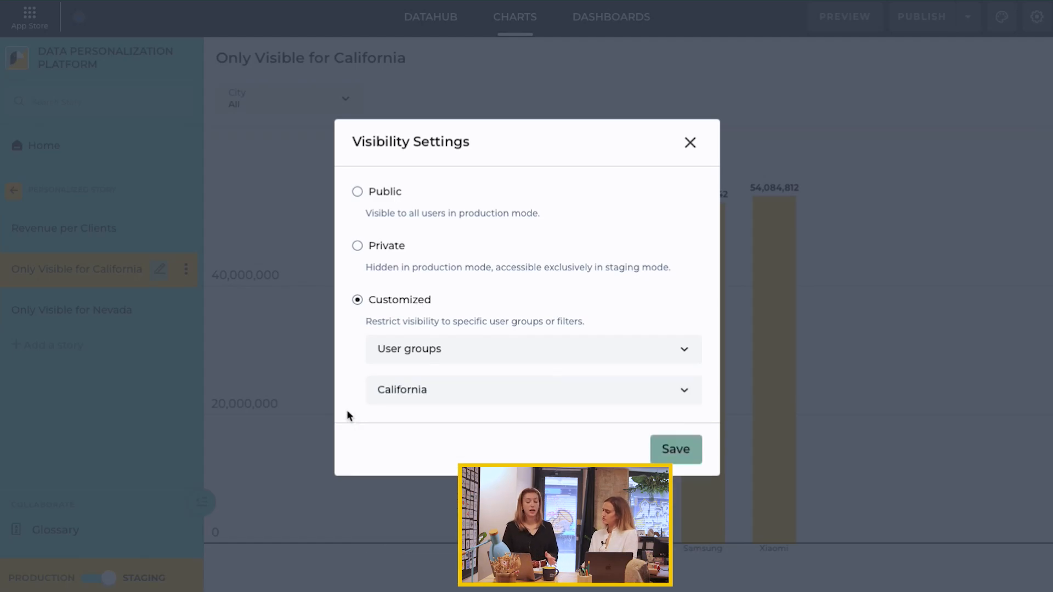
left_click(675, 449)
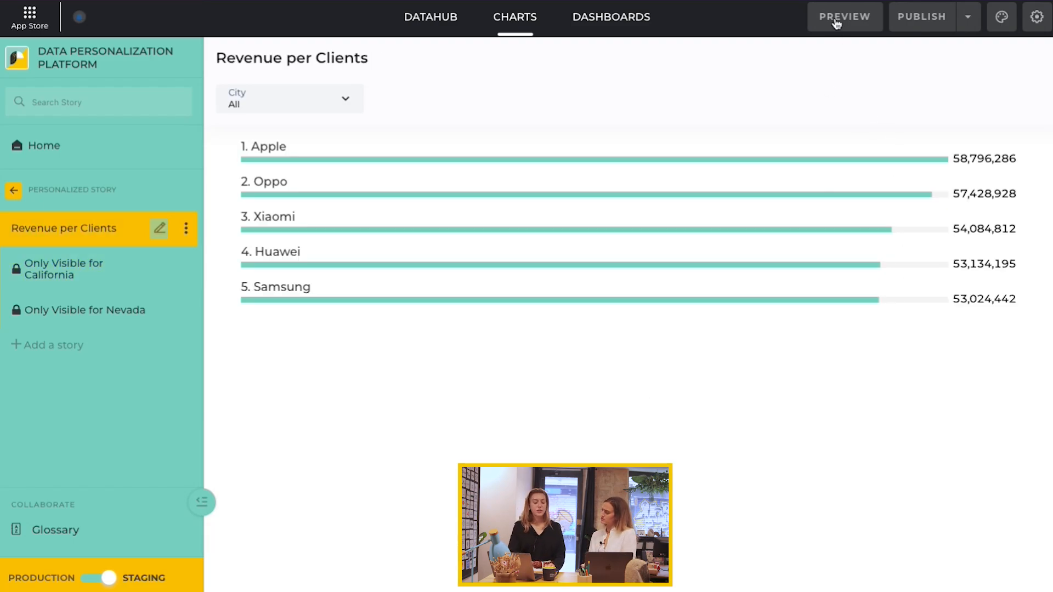
Step: Preview the app as a custom user in the California group and open the Only Visible for California story
left_click(835, 22)
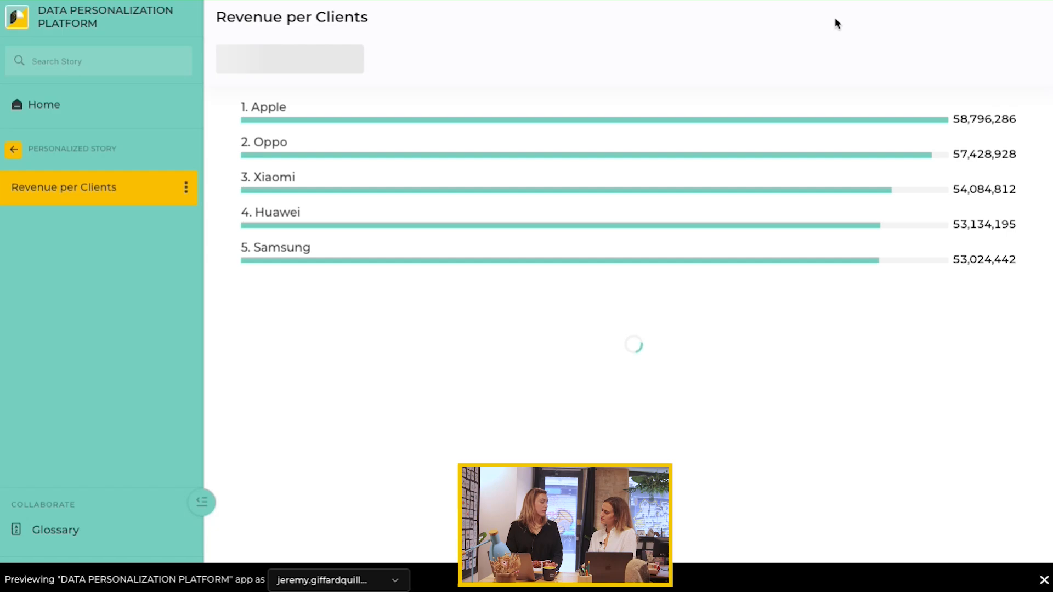
left_click(345, 586)
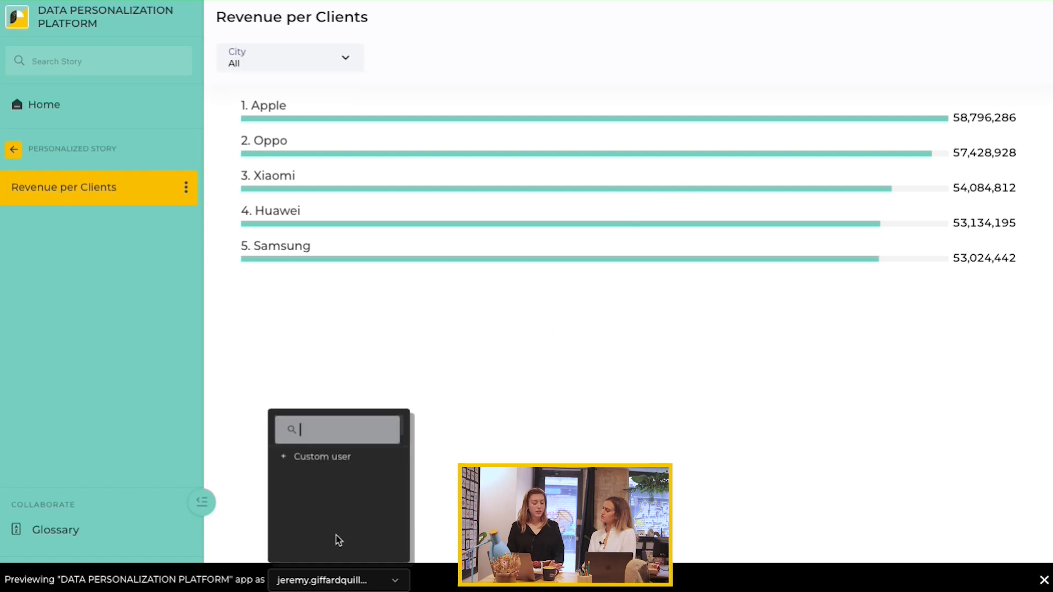
scroll(330, 493, "down", 5)
scroll(330, 493, "down", 3)
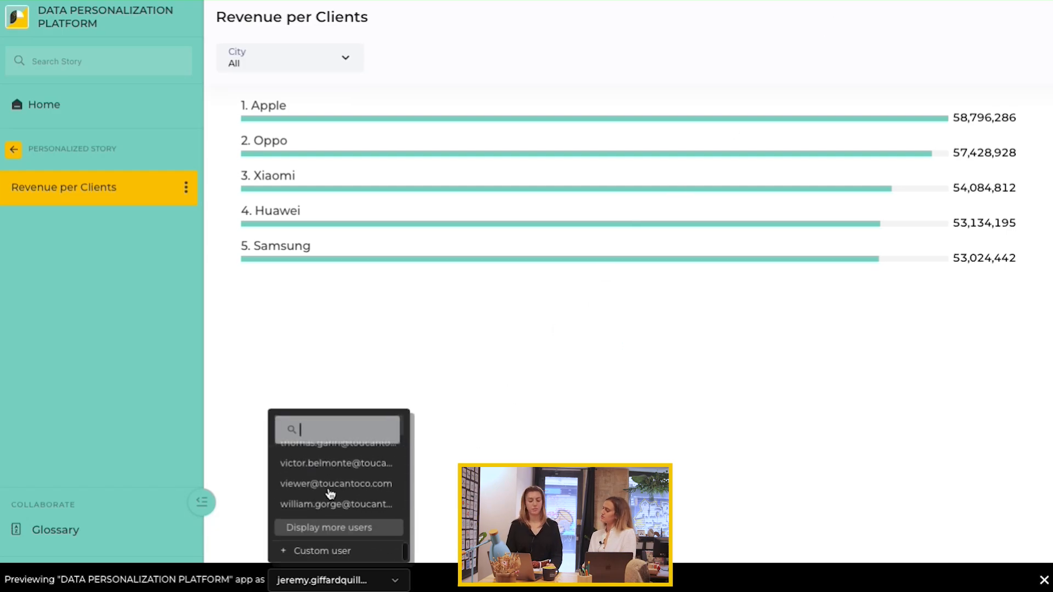
left_click(336, 551)
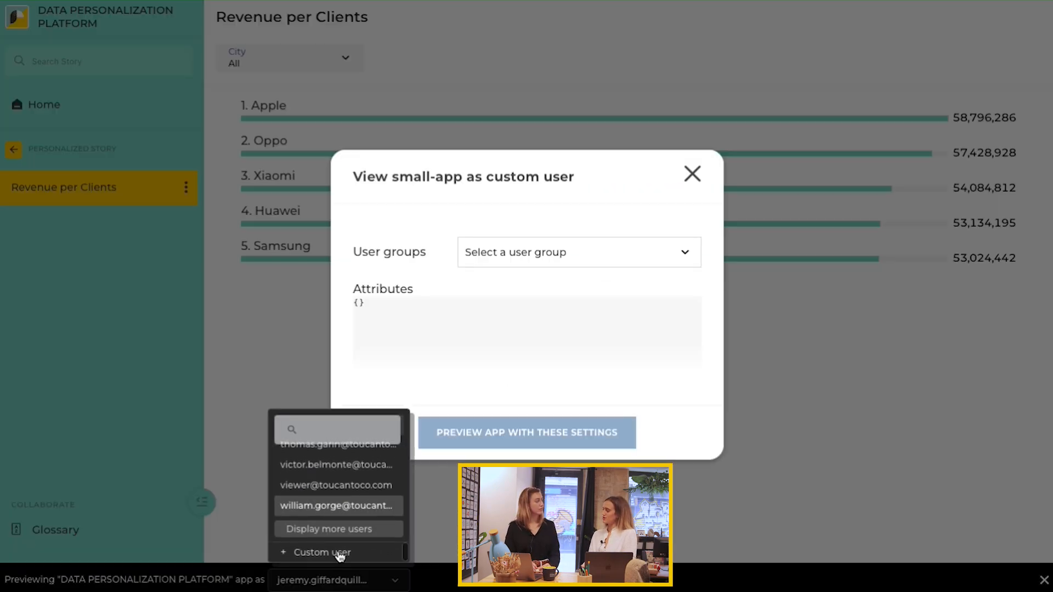
left_click(510, 259)
left_click(396, 346)
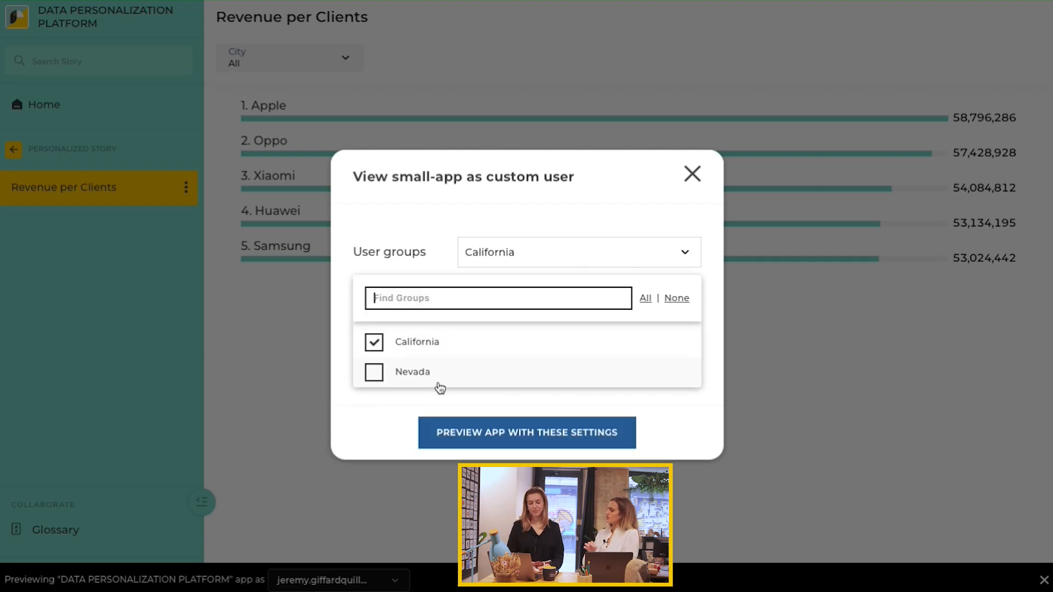
left_click(495, 435)
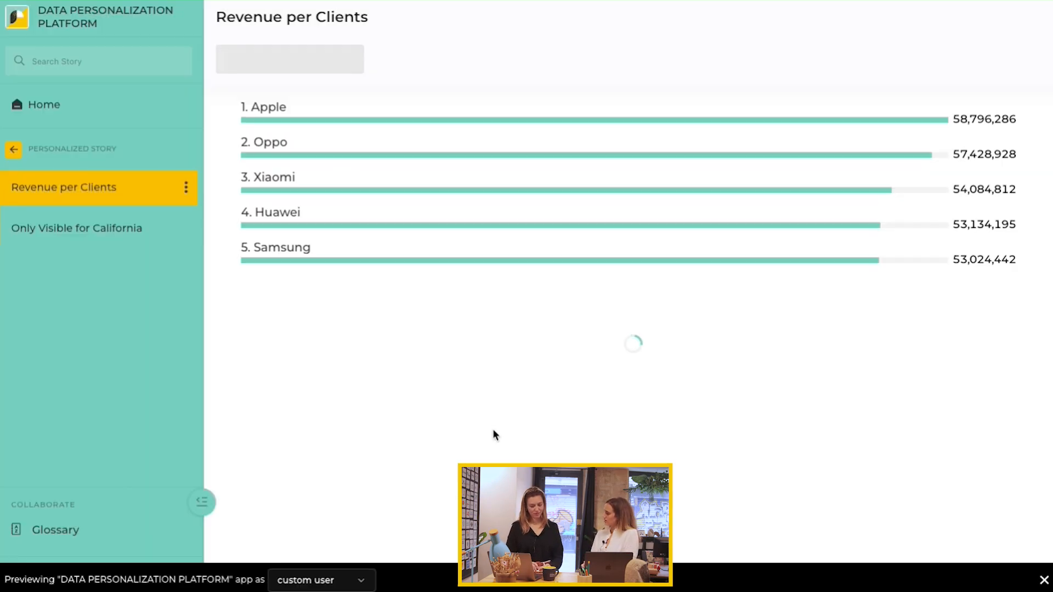
left_click(92, 227)
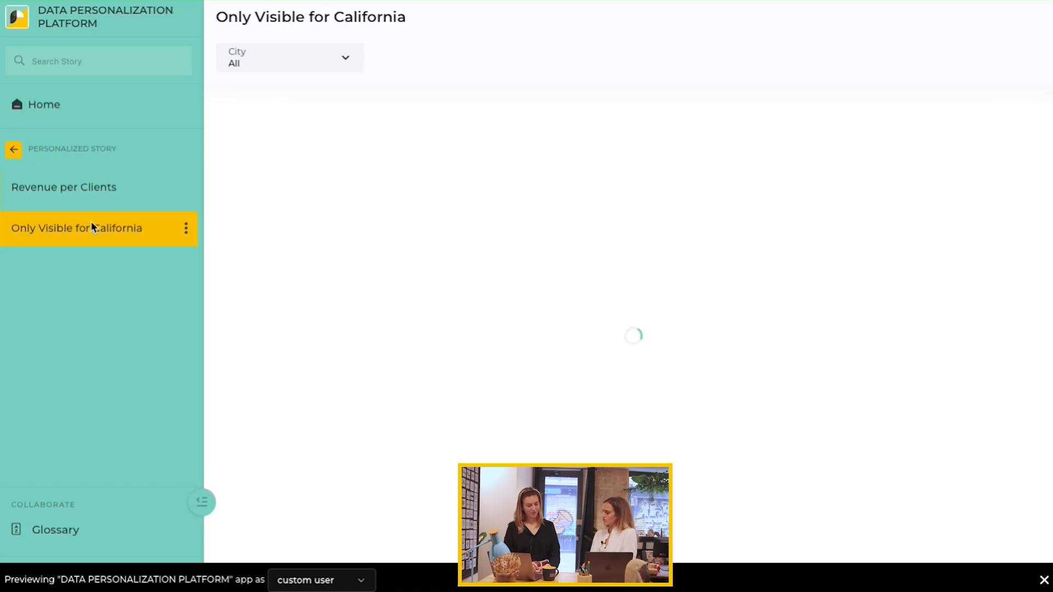